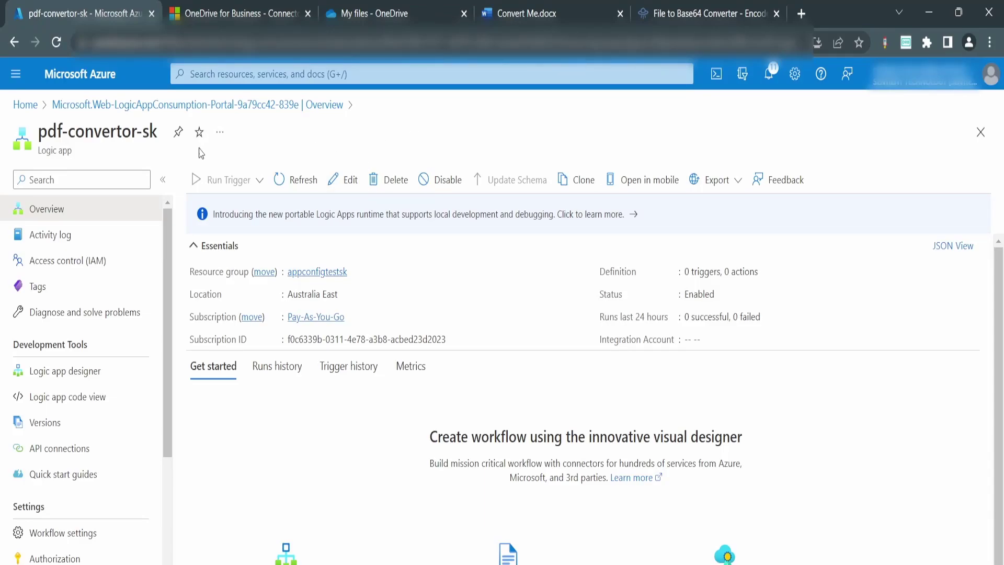
# Open pdf-convertor-sk for editing, create its workflow from the HTTP Request-Response template, and save the logic app.
pyautogui.click(347, 187)
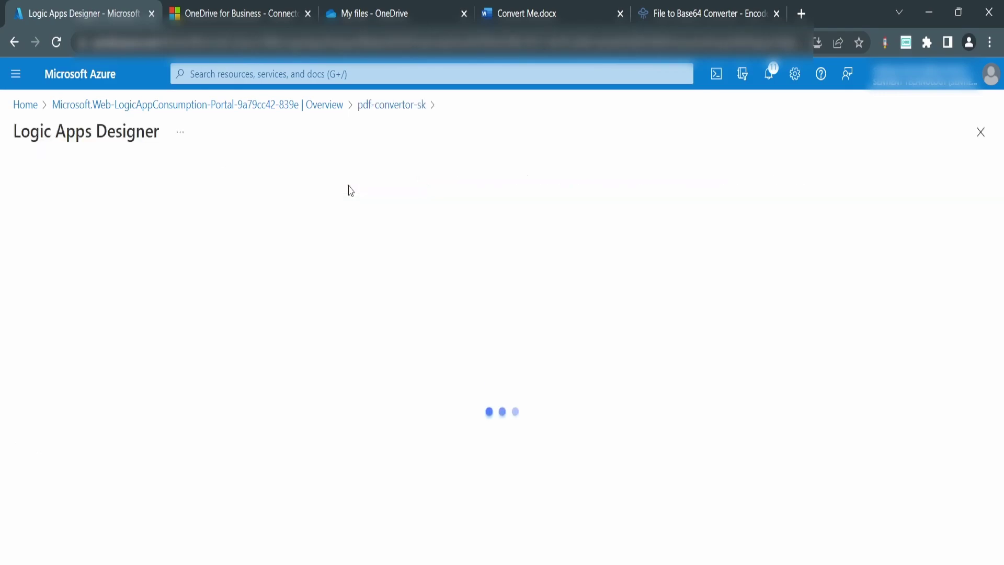
pyautogui.scroll(-5, 304, 255)
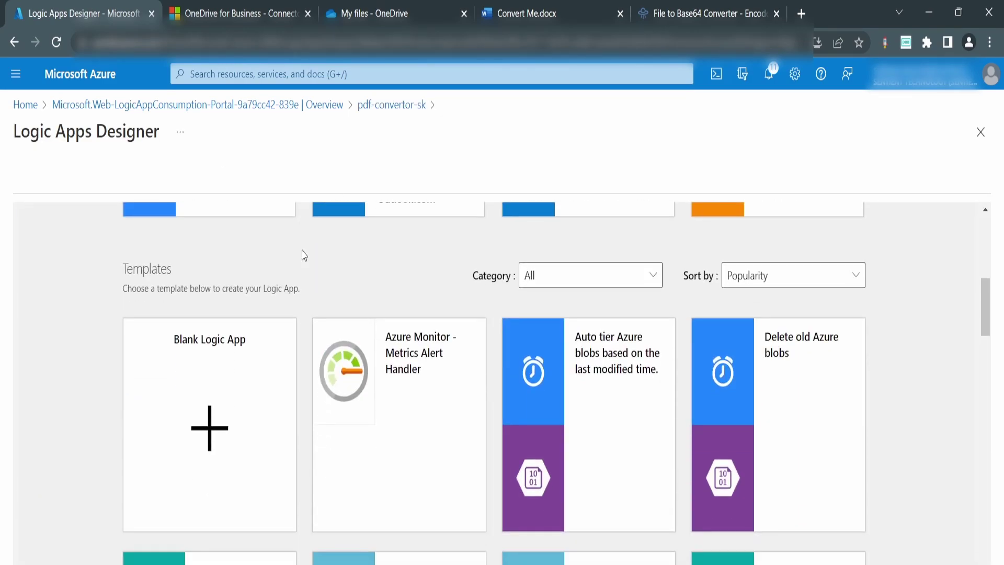
pyautogui.scroll(-3, 304, 255)
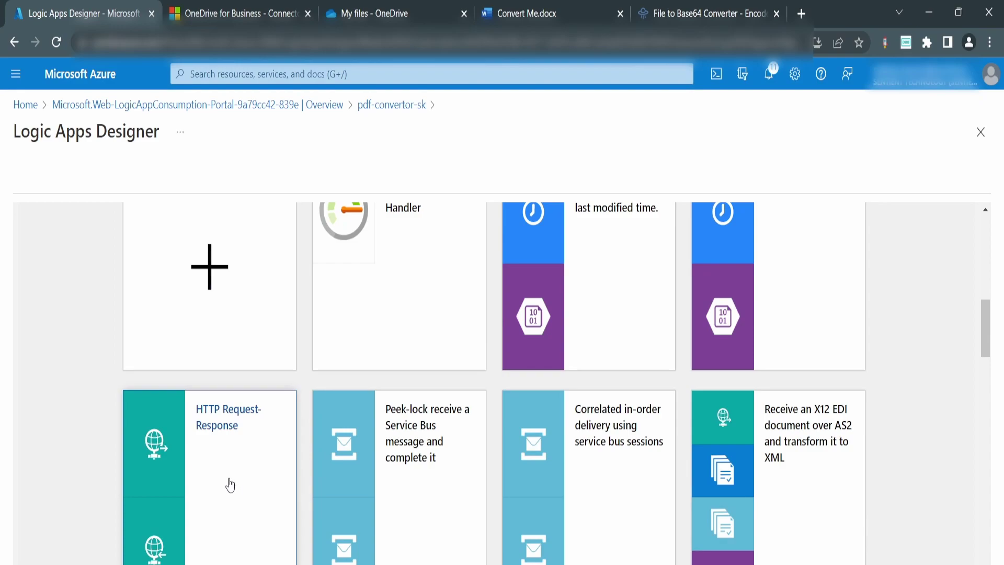
pyautogui.click(255, 443)
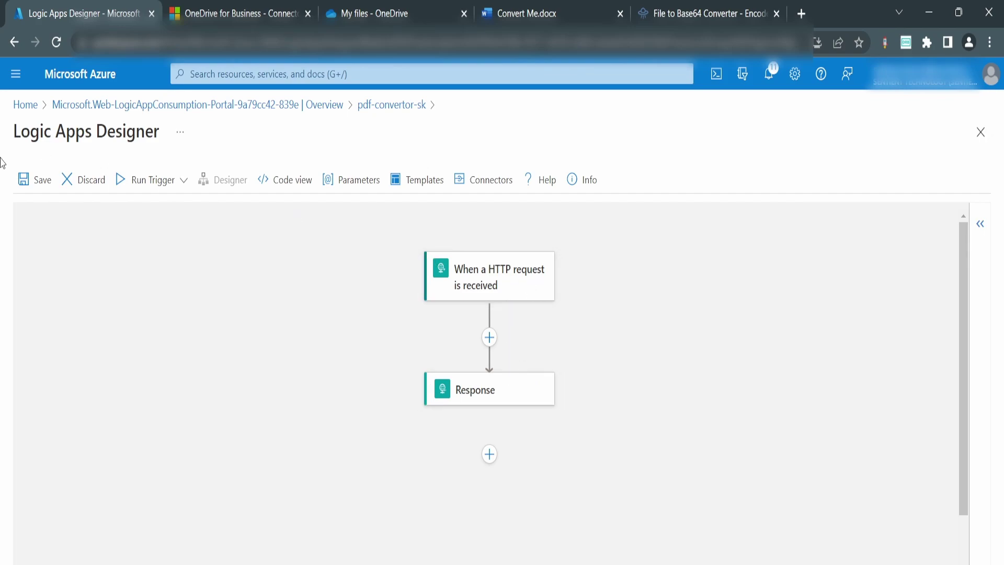
pyautogui.click(31, 181)
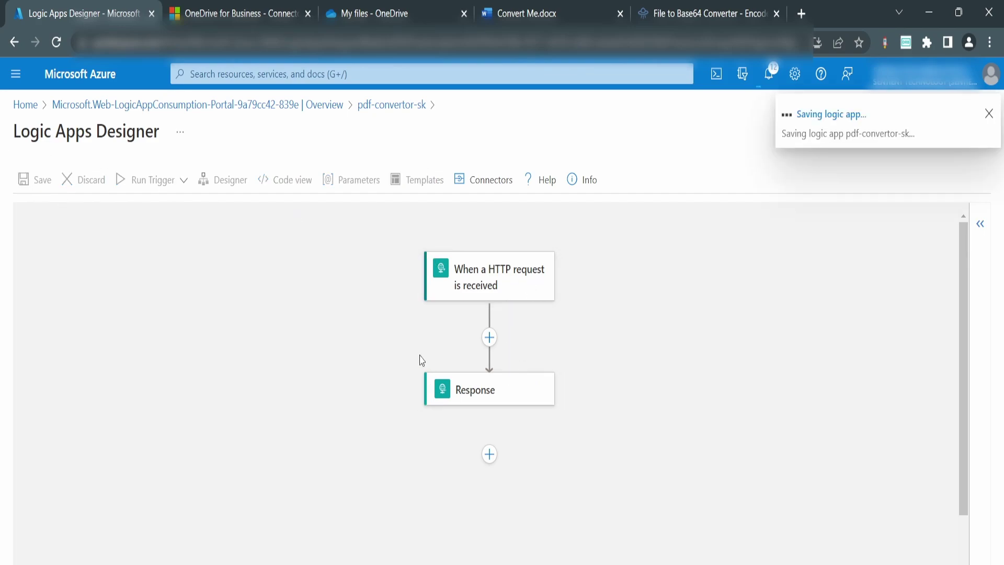
# Insert the OneDrive for Business action Convert file (preview) between the HTTP request trigger and the Response.
pyautogui.click(488, 339)
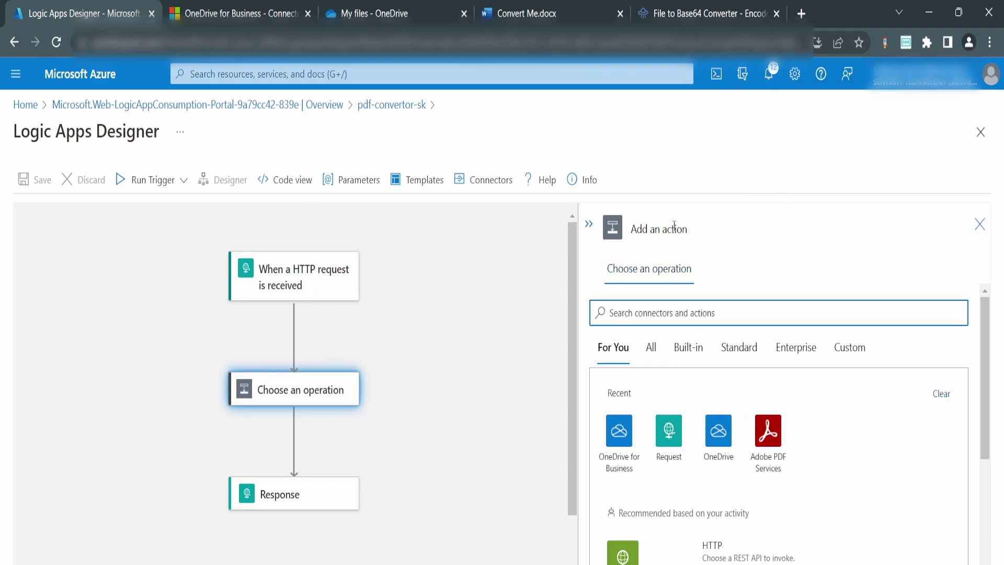
pyautogui.click(645, 314)
pyautogui.click(619, 445)
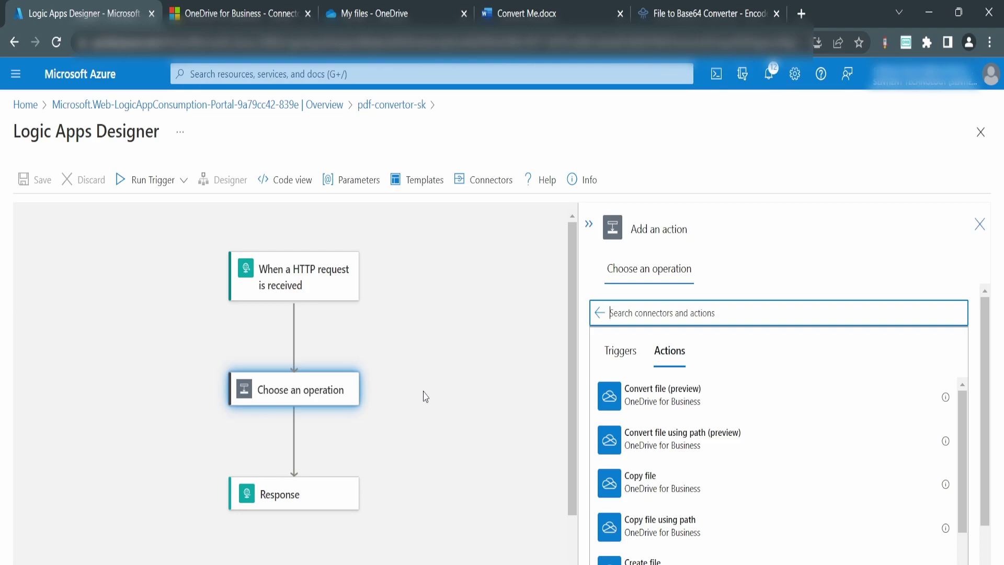
pyautogui.click(662, 403)
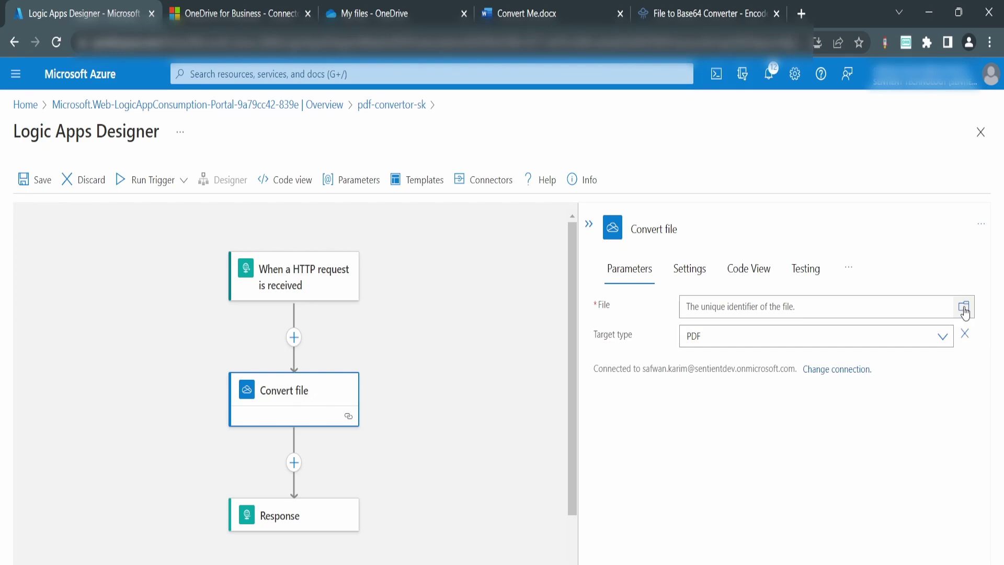
# Choose Convert Me.docx from the OneDrive root folder as the file for the Convert file action.
pyautogui.click(965, 309)
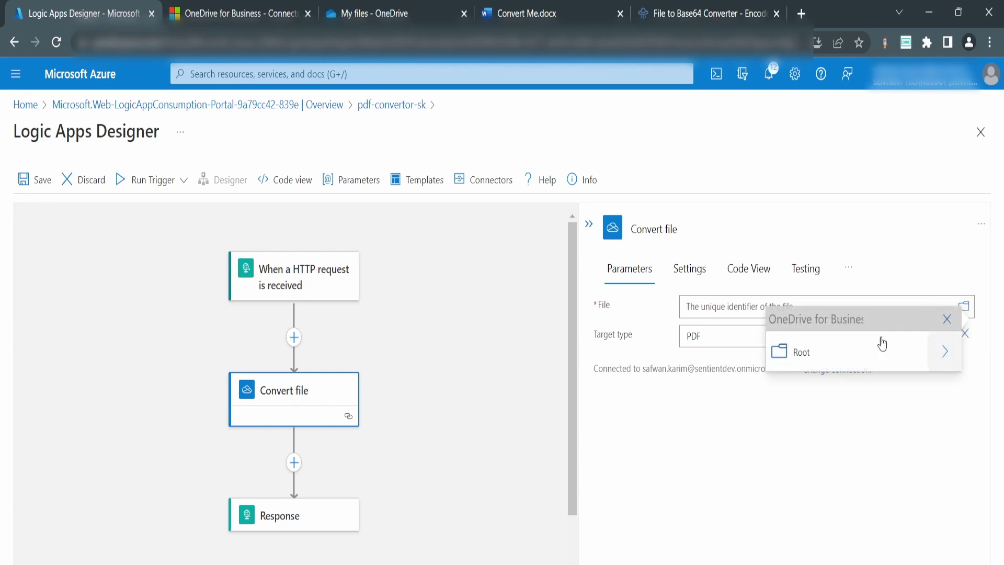
pyautogui.click(947, 357)
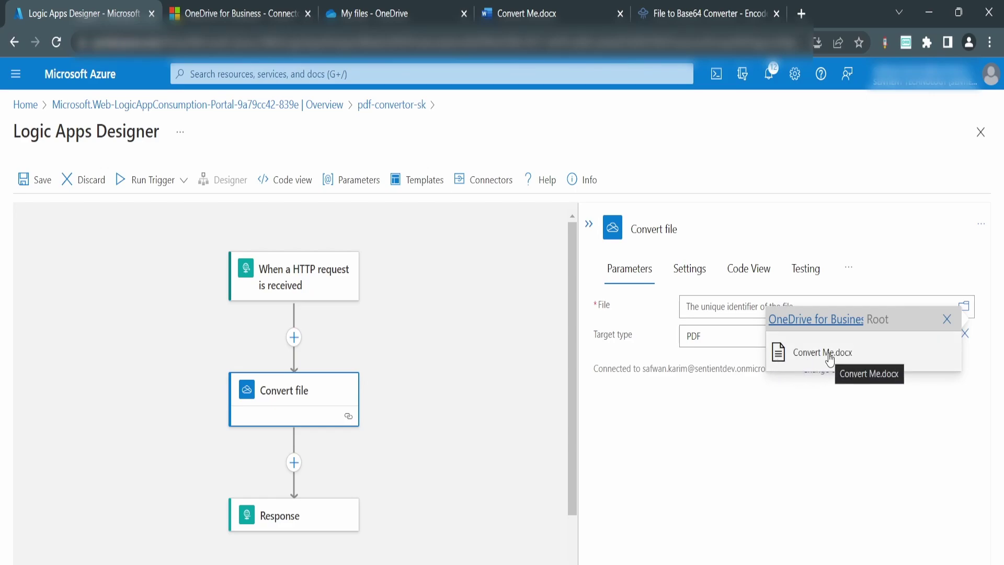
pyautogui.click(830, 354)
pyautogui.click(772, 479)
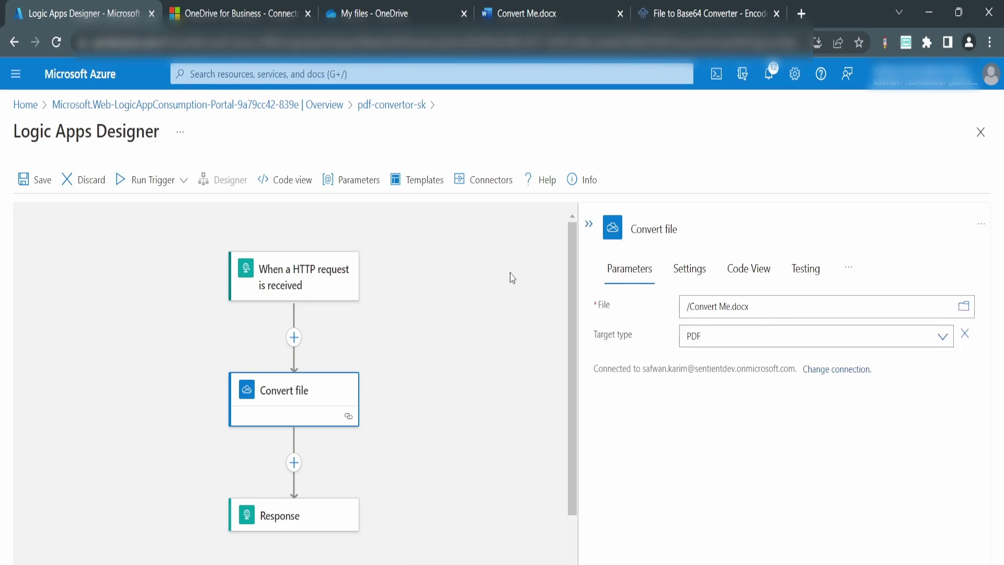
# Switch to OneDrive and Word to examine the source file Convert Me.docx and its text.
pyautogui.click(375, 12)
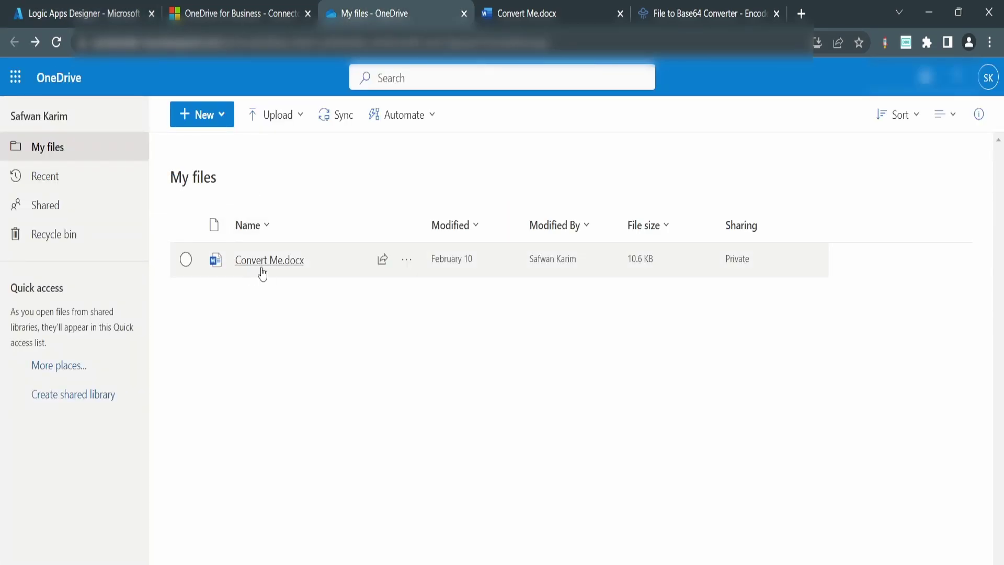
pyautogui.click(510, 20)
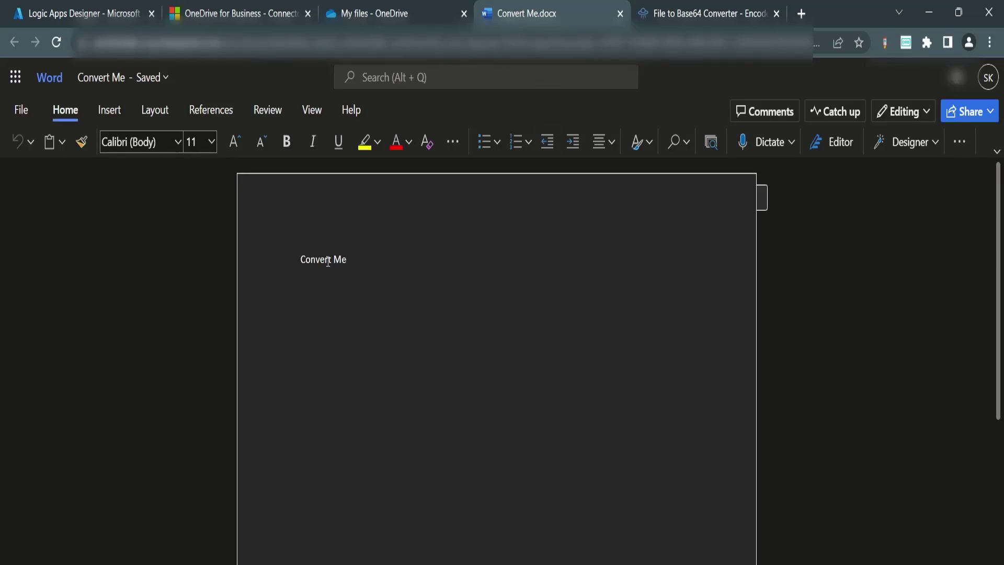
pyautogui.click(293, 255)
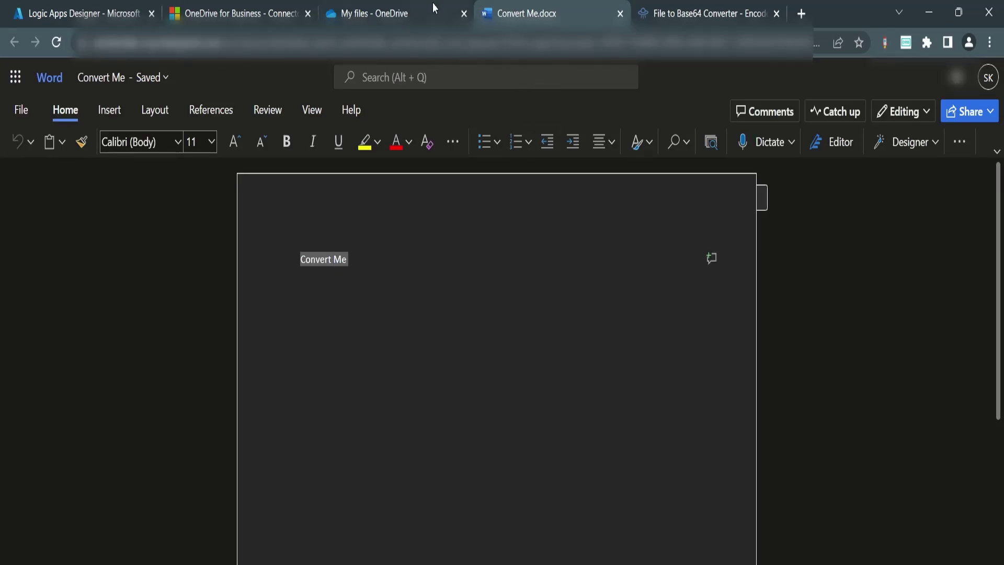
pyautogui.click(371, 13)
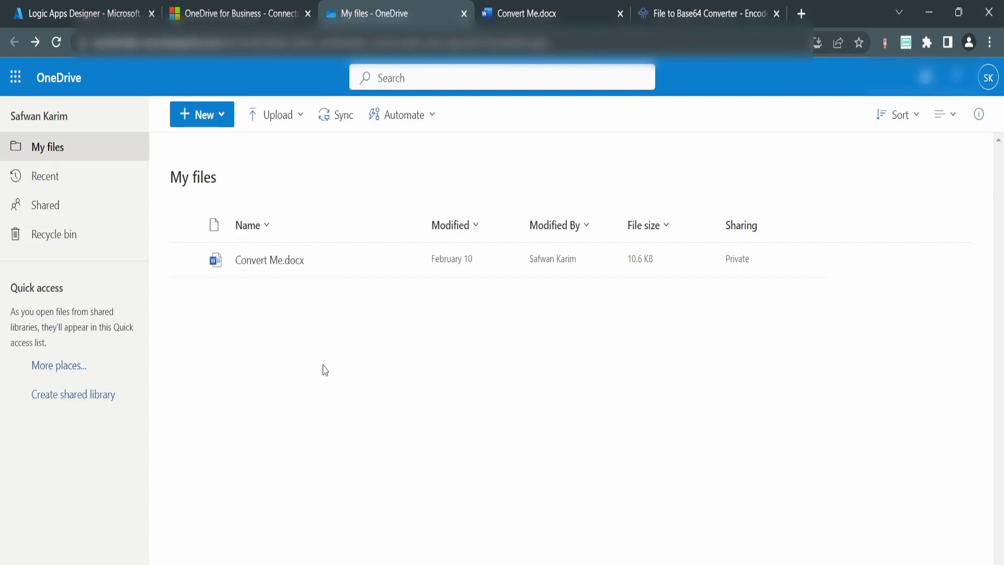
# Switch to the OneDrive for Business connector documentation and read through its Known Issues and Limitations.
pyautogui.click(239, 16)
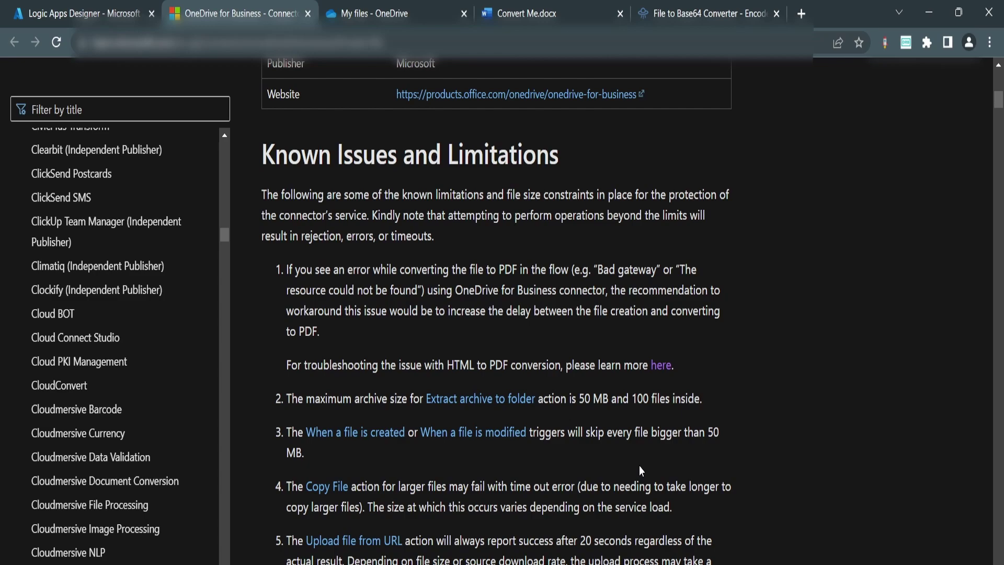
pyautogui.scroll(-3, 641, 470)
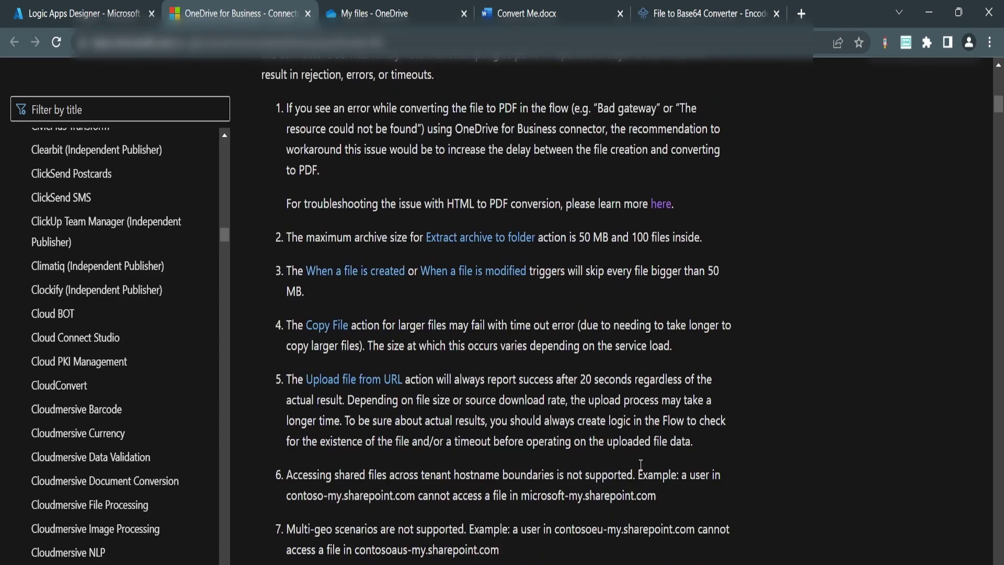
pyautogui.scroll(-10, 640, 465)
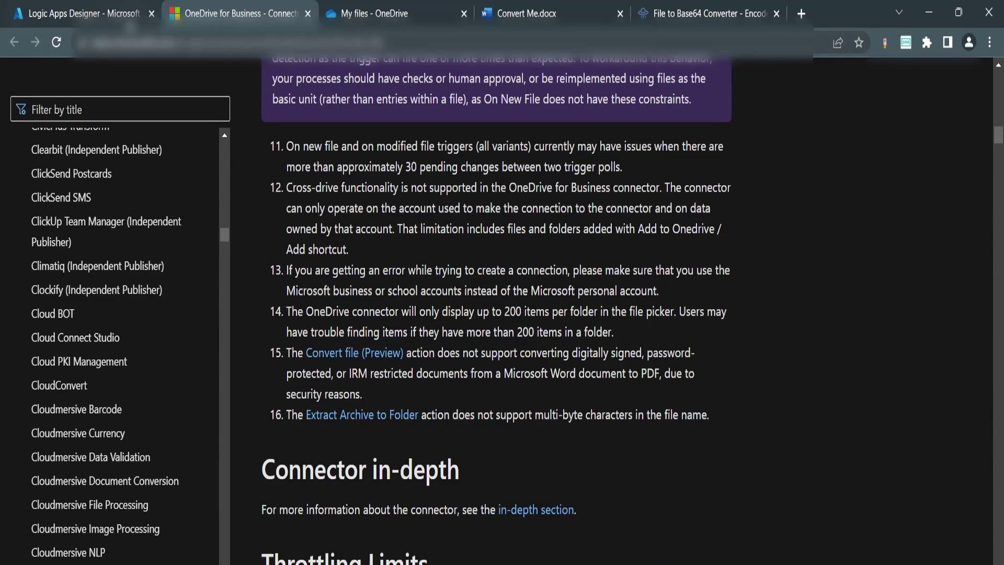
# Return to the Logic Apps Designer and review the target types available for the Convert file action.
pyautogui.click(124, 14)
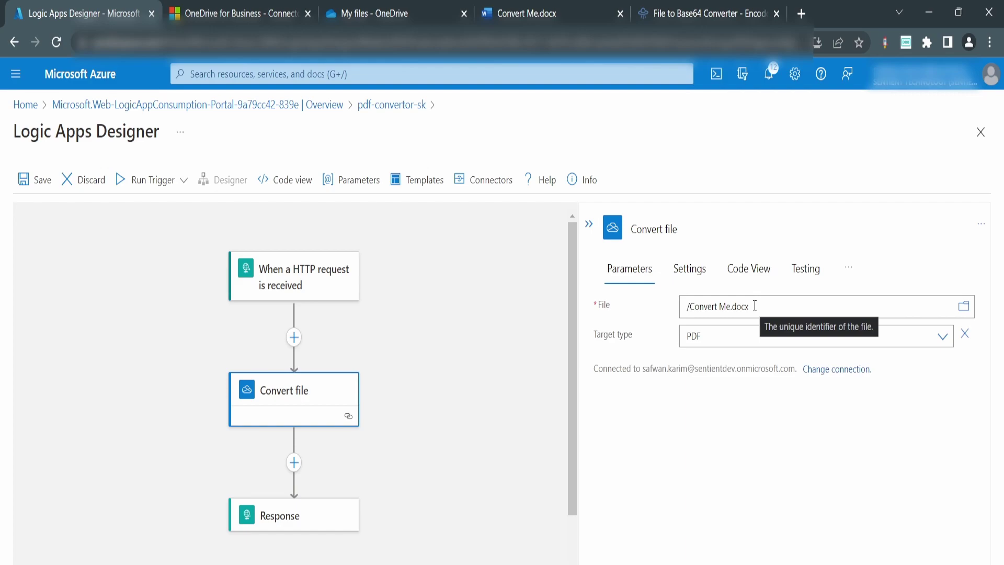
pyautogui.click(943, 337)
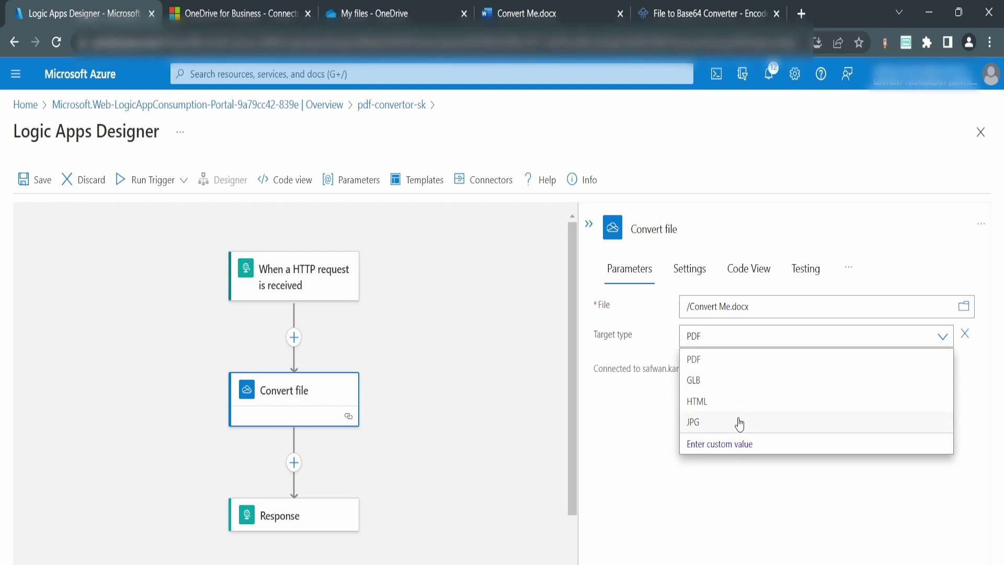
pyautogui.click(757, 518)
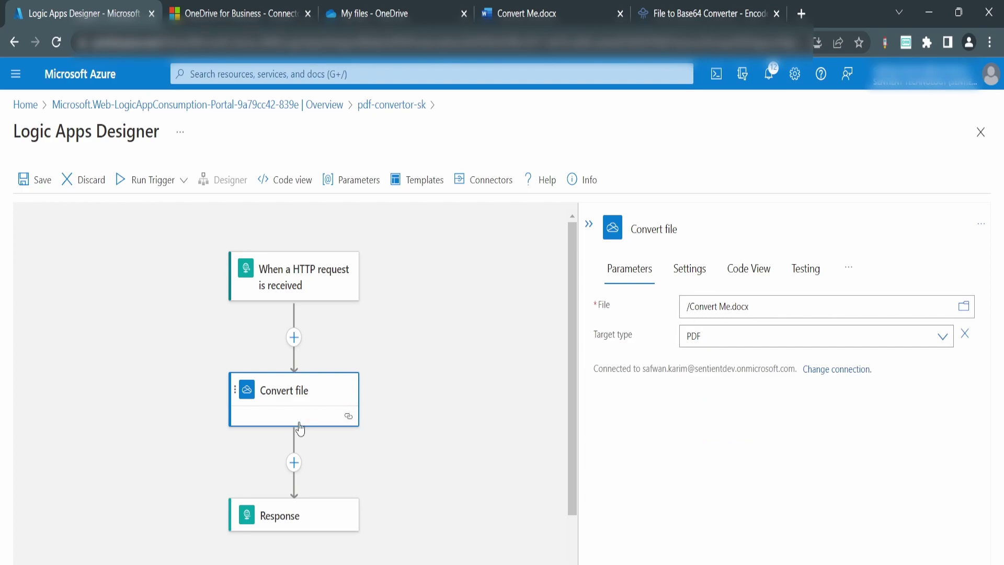
# Insert the OneDrive for Business action Create file between Convert file and Response.
pyautogui.click(293, 464)
pyautogui.click(301, 478)
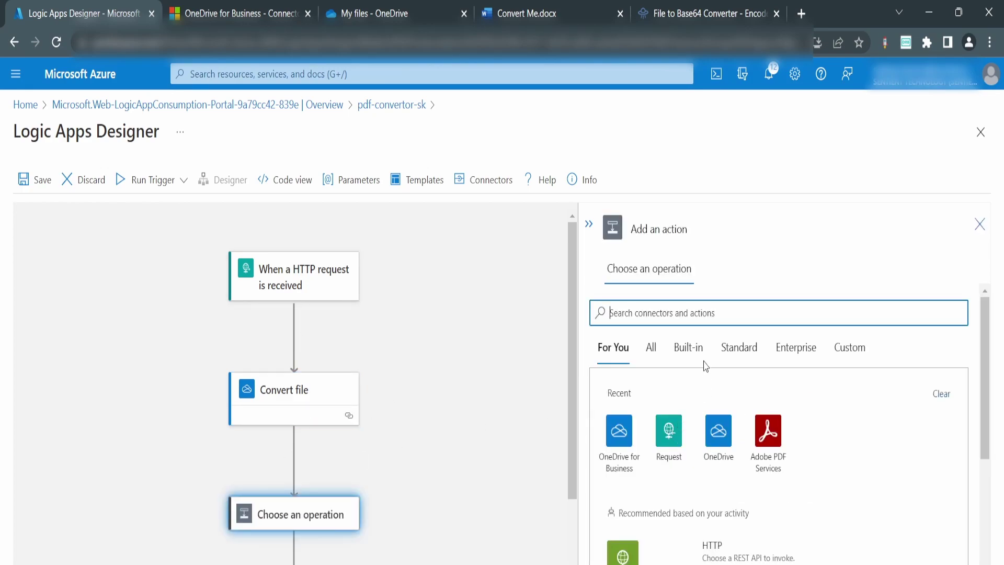
pyautogui.click(615, 450)
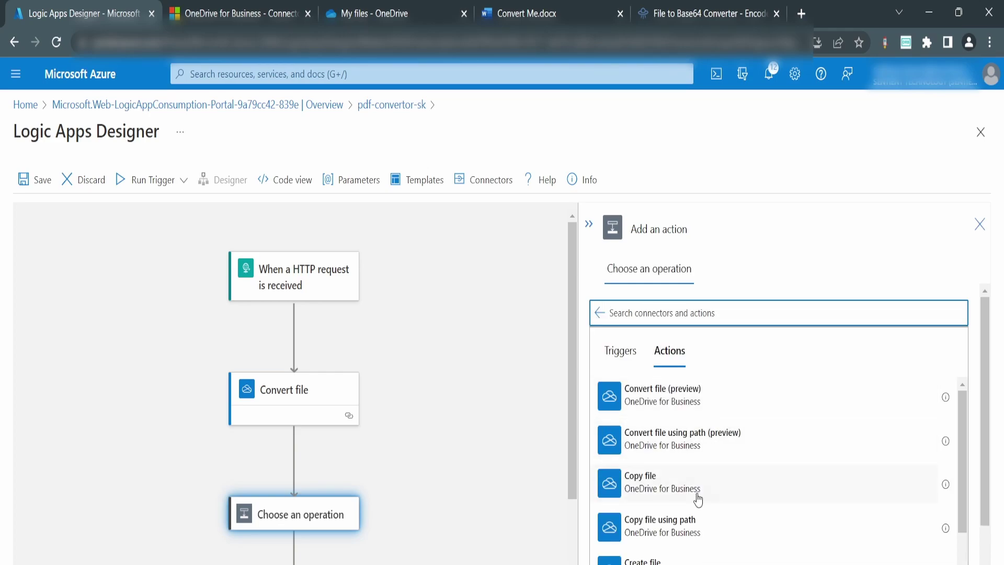
pyautogui.click(641, 559)
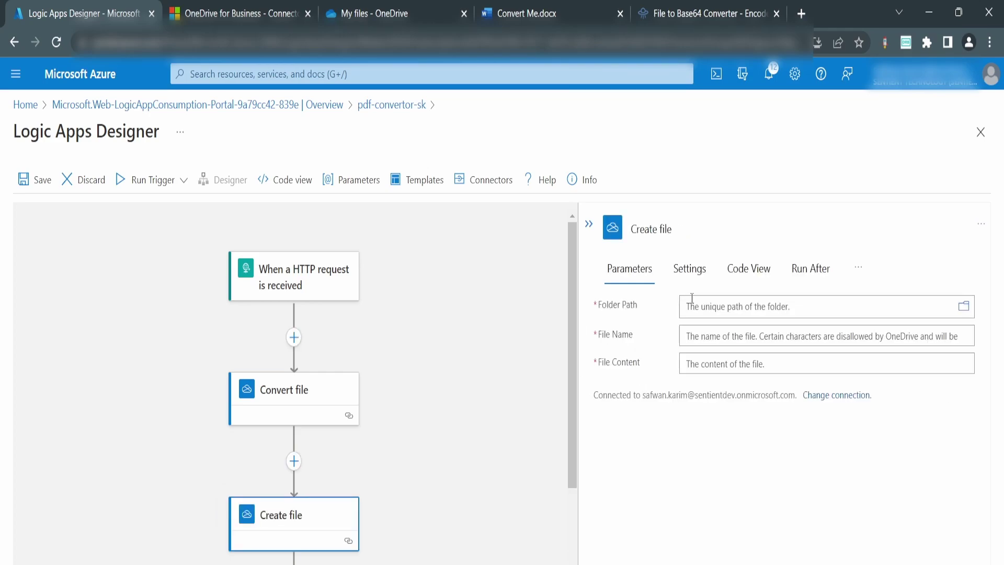
# Set the Create file folder path to /, with Convert file's File name and File content outputs as its name and content.
pyautogui.click(733, 308)
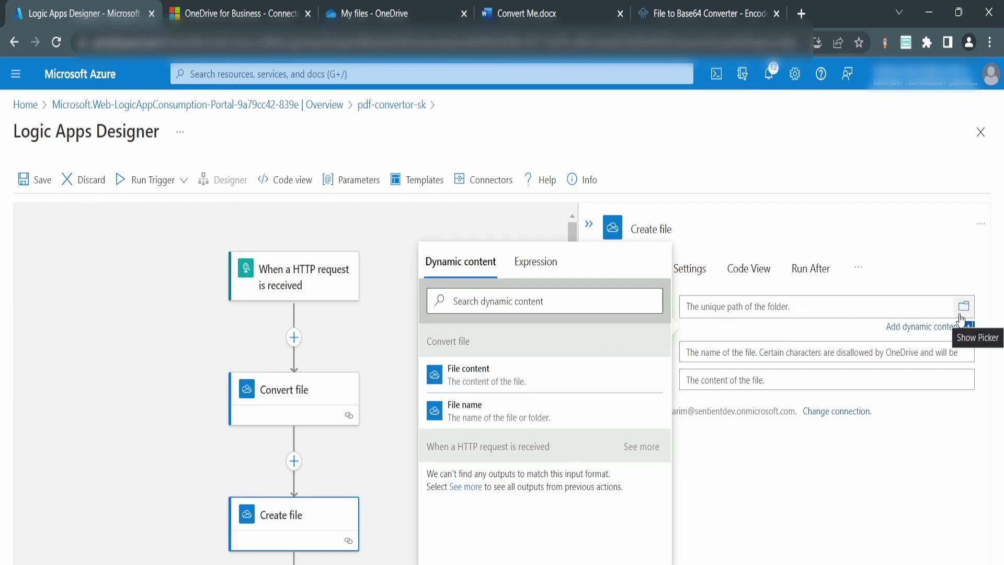
pyautogui.write('/')
pyautogui.click(727, 352)
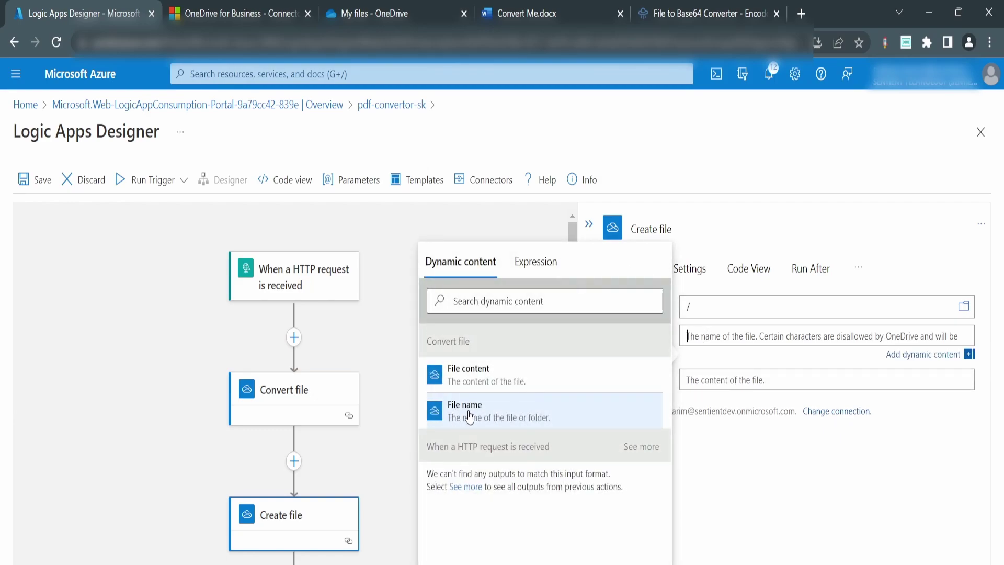
pyautogui.click(522, 406)
pyautogui.press('Tab')
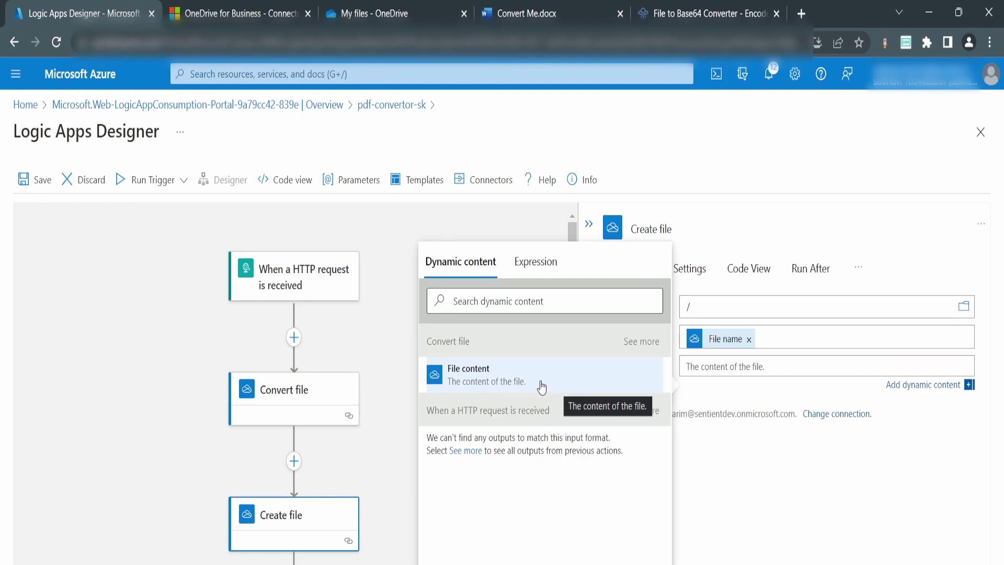
pyautogui.click(541, 386)
pyautogui.click(825, 470)
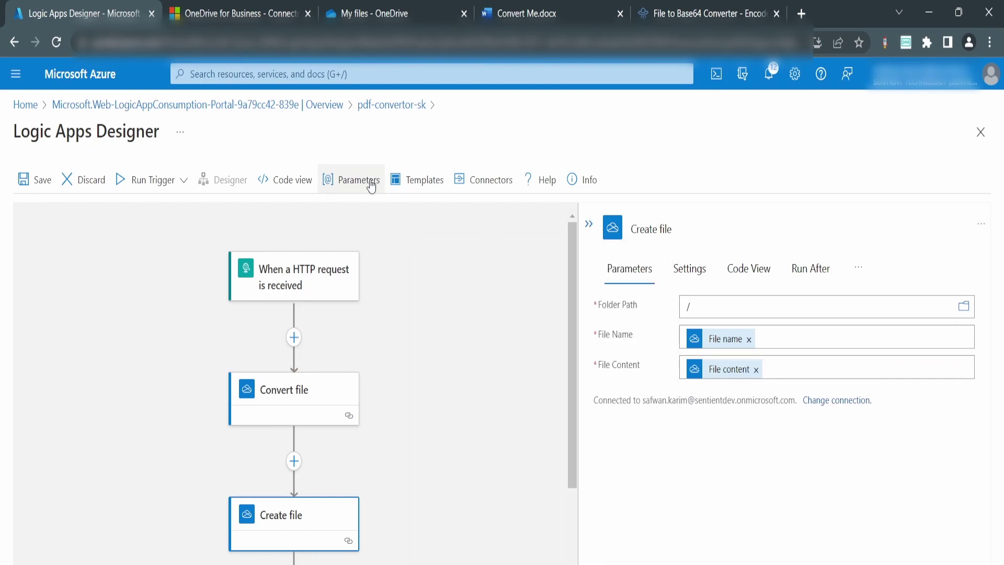
# Save the logic app and run its trigger without a payload.
pyautogui.click(35, 180)
pyautogui.click(152, 182)
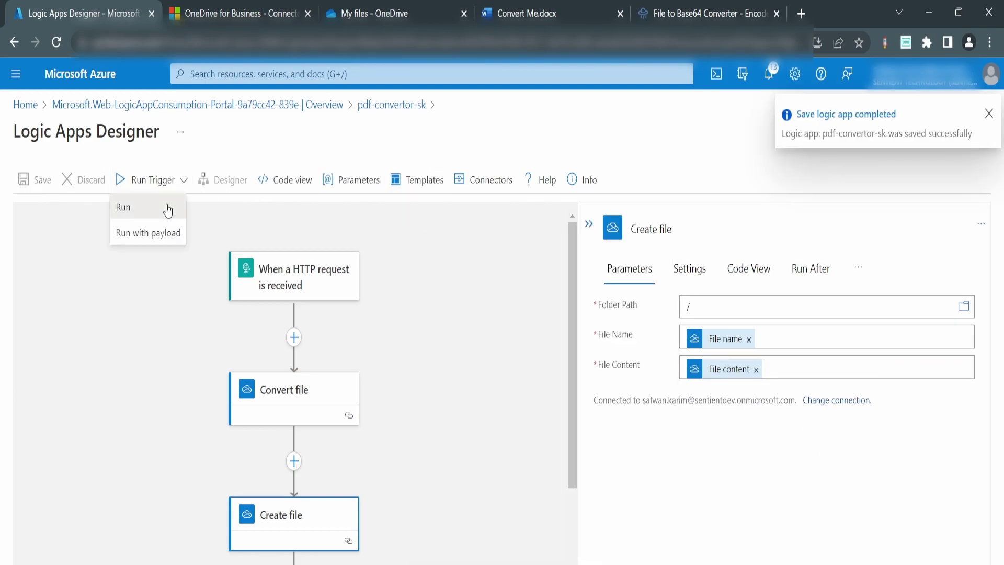
pyautogui.click(168, 210)
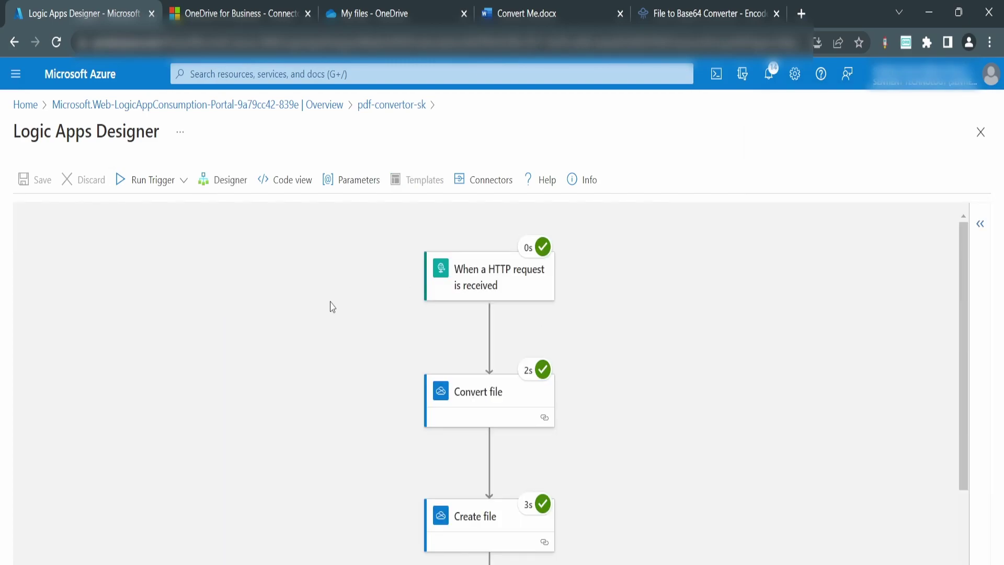
# Inspect the run results of the workflow and open the generated Convert Me.pdf in OneDrive.
pyautogui.scroll(-3, 330, 306)
pyautogui.scroll(3, 331, 306)
pyautogui.click(373, 14)
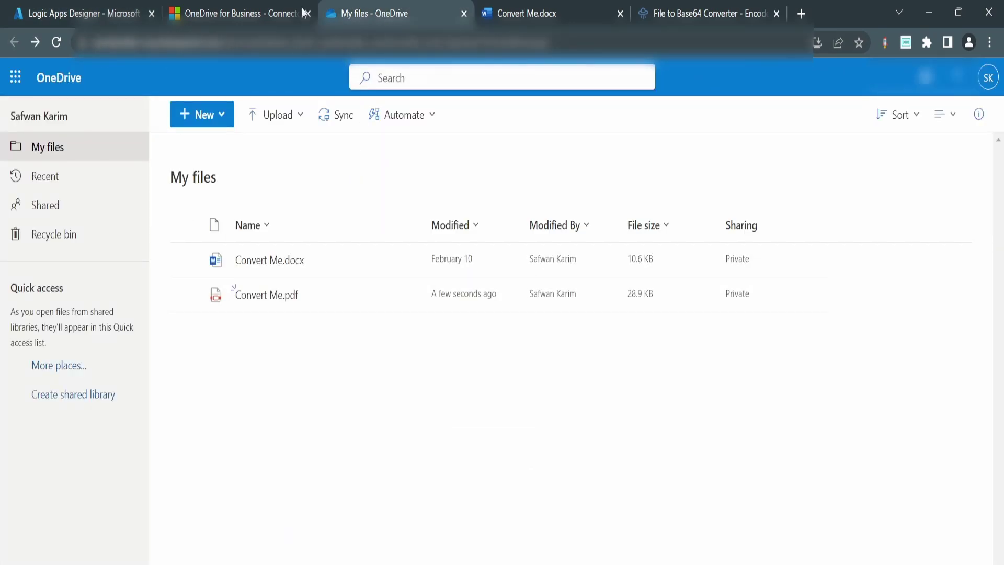
pyautogui.click(260, 295)
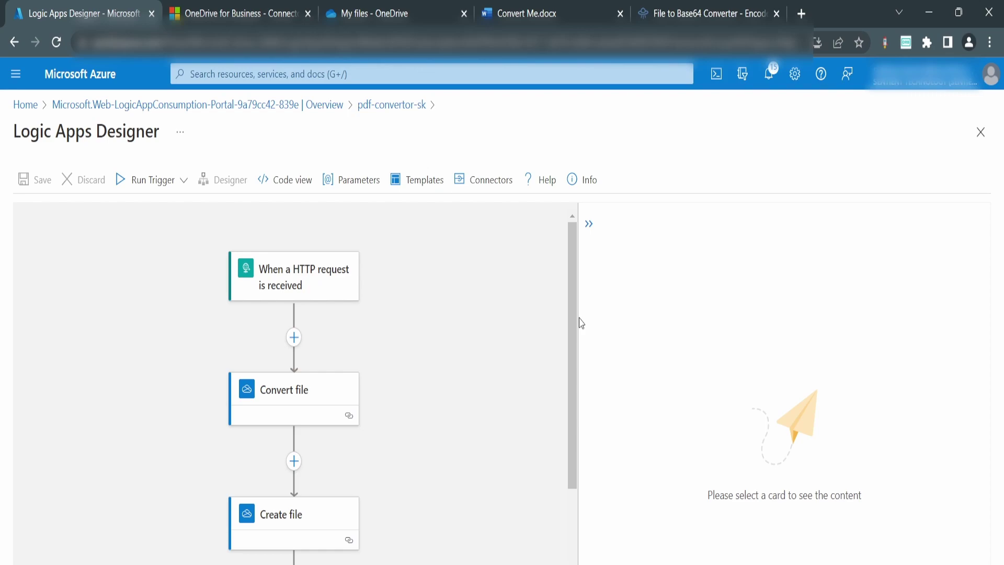
# Insert the OneDrive for Business action Create file between the HTTP request trigger and Convert file.
pyautogui.click(313, 403)
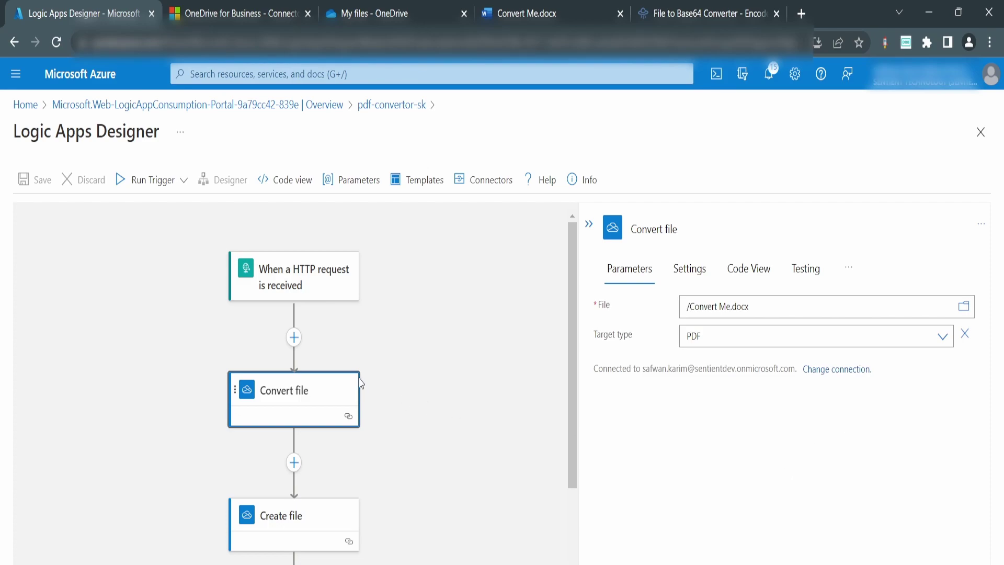
pyautogui.click(294, 337)
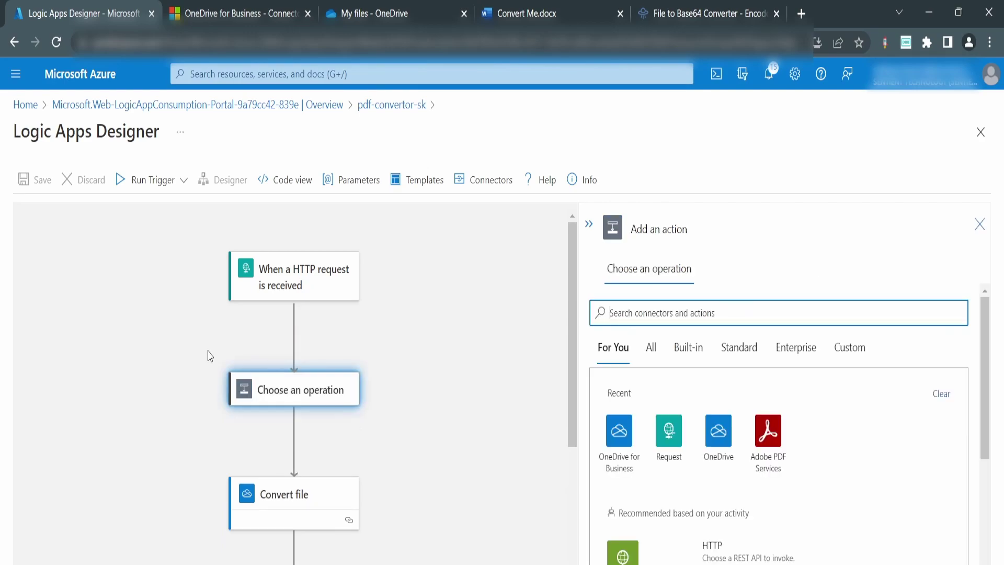
pyautogui.click(622, 434)
pyautogui.scroll(-2, 716, 503)
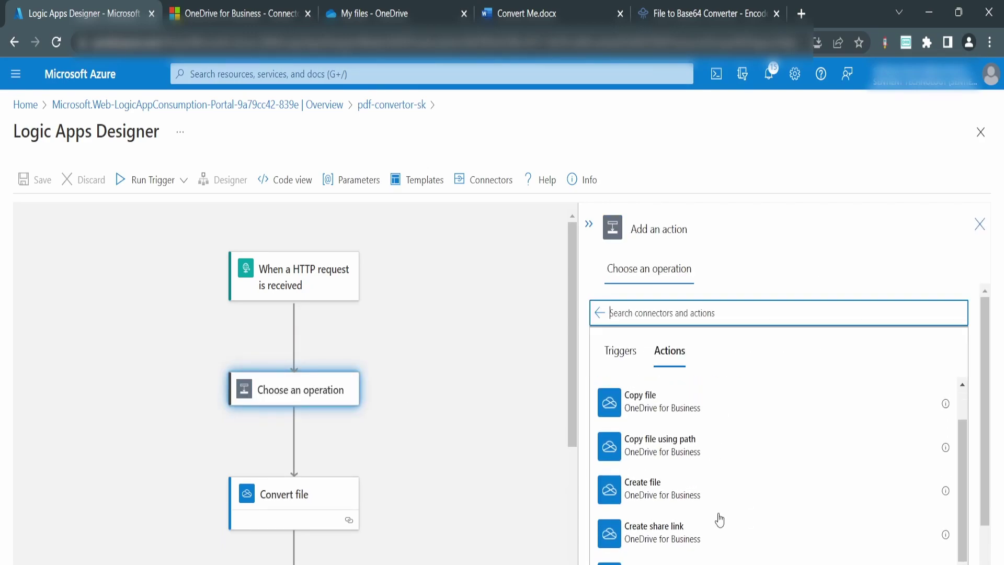
pyautogui.click(660, 503)
pyautogui.click(732, 364)
pyautogui.click(768, 511)
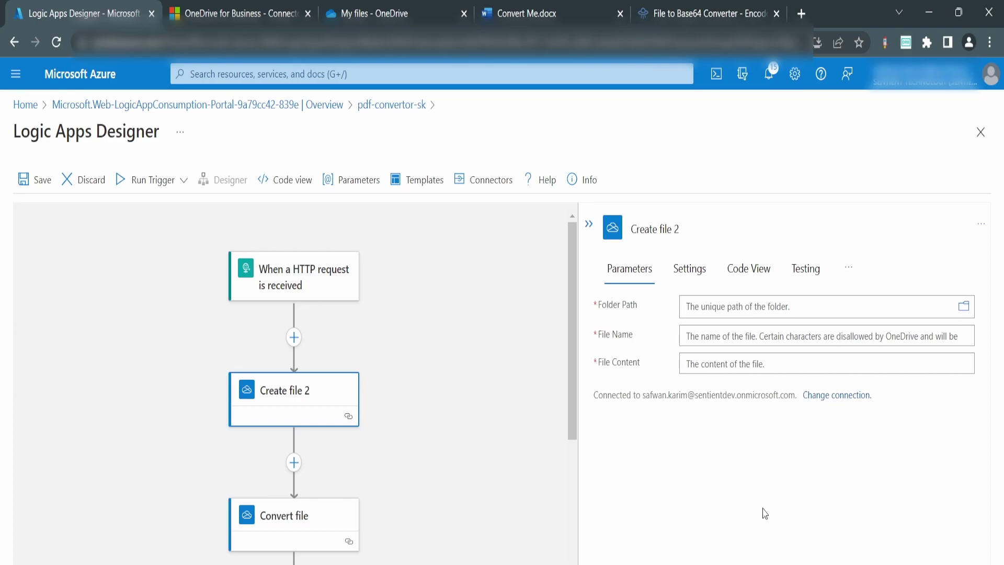
pyautogui.click(688, 364)
pyautogui.click(779, 557)
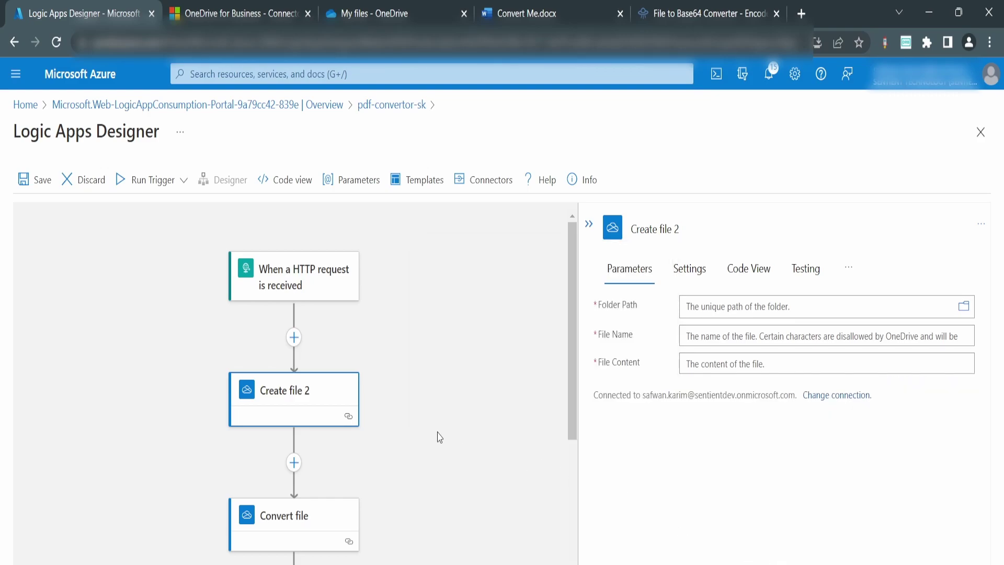
# Insert the OneDrive for Business action Get file content between the HTTP request trigger and Create file 2.
pyautogui.click(294, 337)
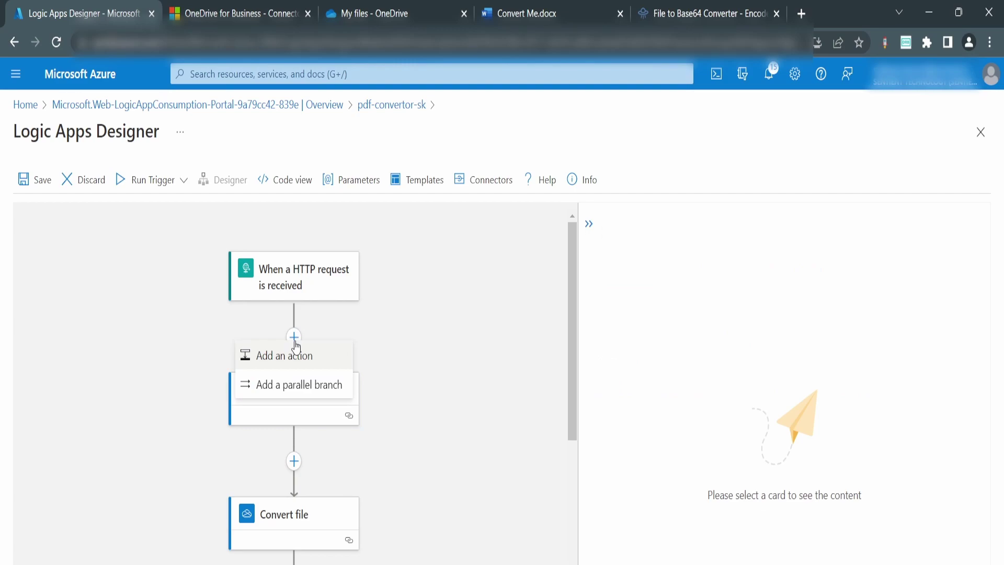
pyautogui.click(430, 314)
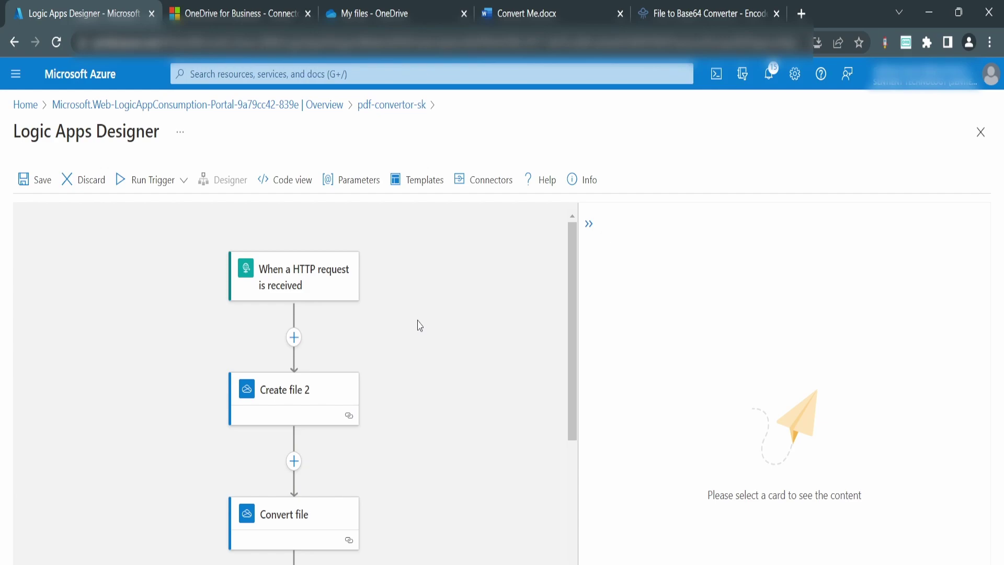
pyautogui.click(611, 435)
pyautogui.scroll(-5, 742, 495)
pyautogui.scroll(-2, 742, 494)
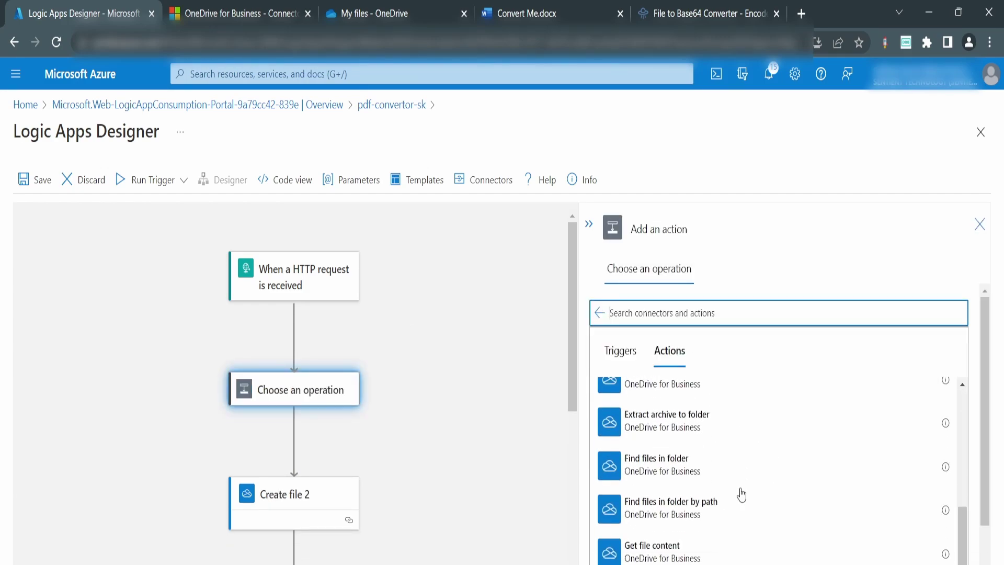
pyautogui.click(661, 555)
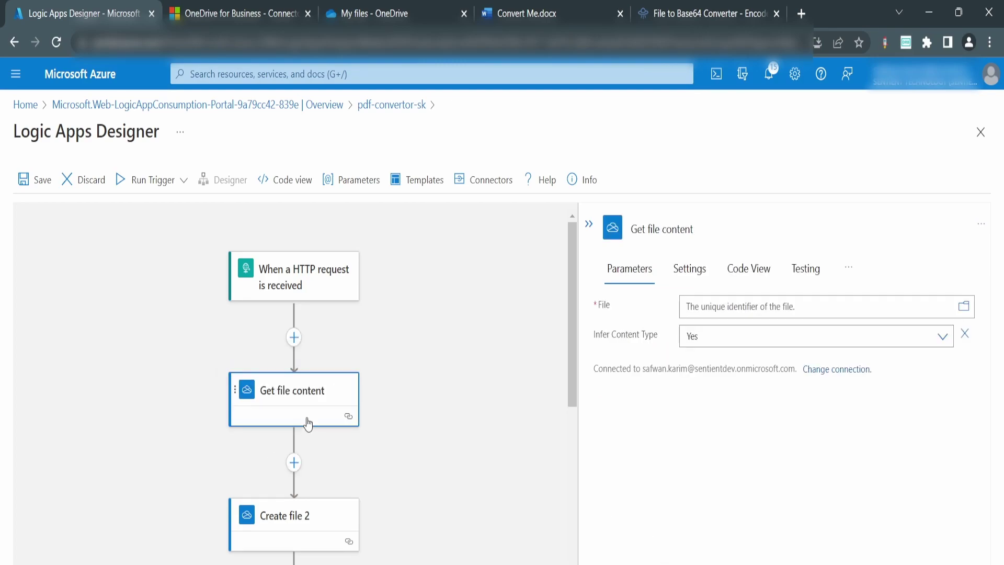
# Set Get file content's file to /Convert Me.docx from the OneDrive root.
pyautogui.click(964, 308)
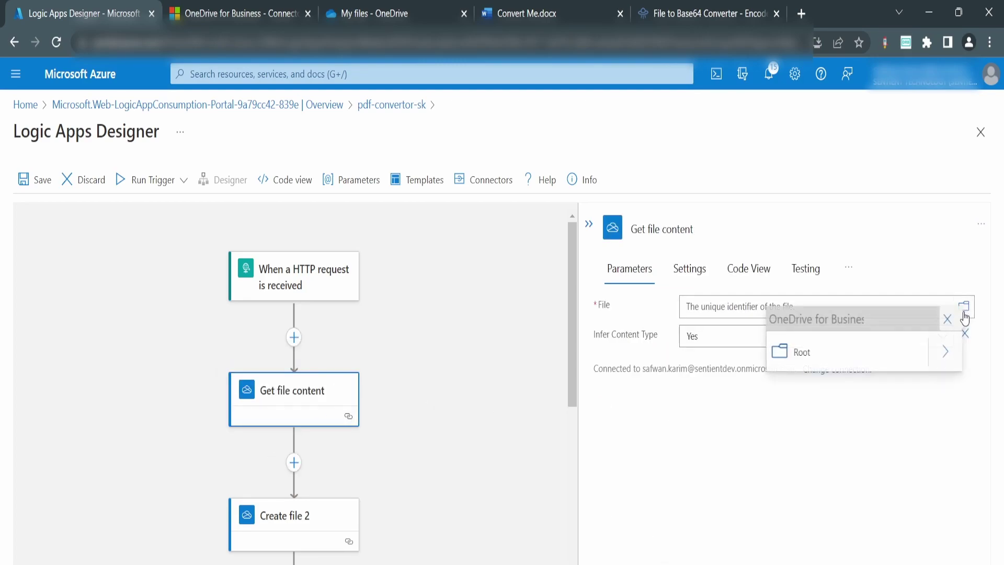
pyautogui.click(944, 353)
pyautogui.click(833, 353)
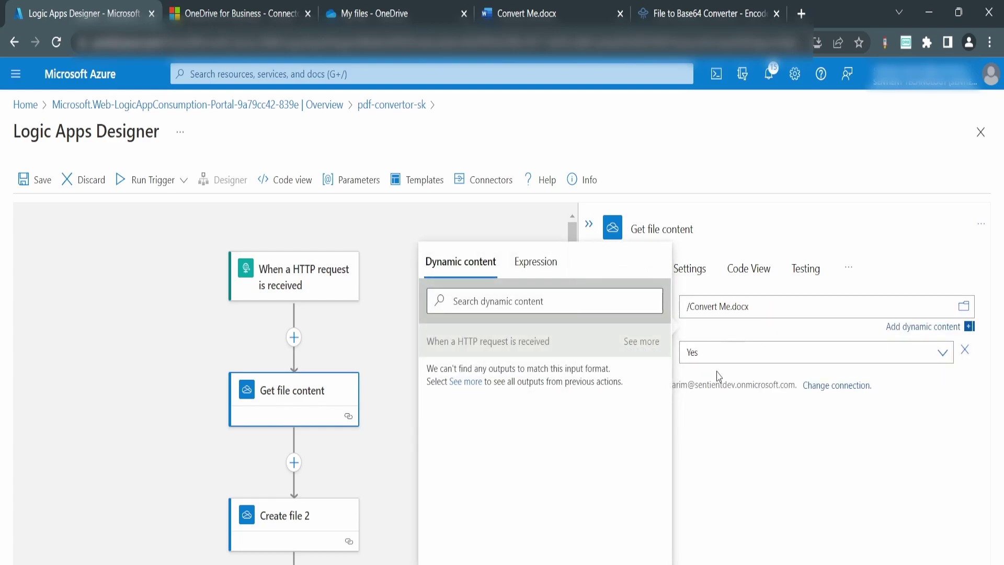
# Configure Create file 2 with folder path /, file name Convert 2.docx and Get file content's File content output as its content.
pyautogui.scroll(-3, 348, 399)
pyautogui.click(291, 381)
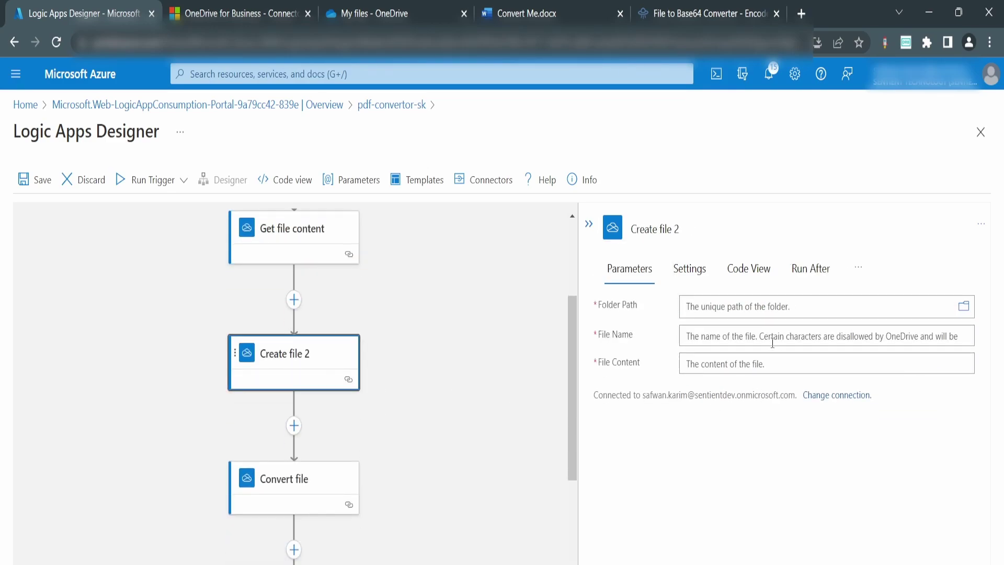
pyautogui.click(732, 307)
pyautogui.write('/')
pyautogui.click(746, 450)
pyautogui.click(713, 336)
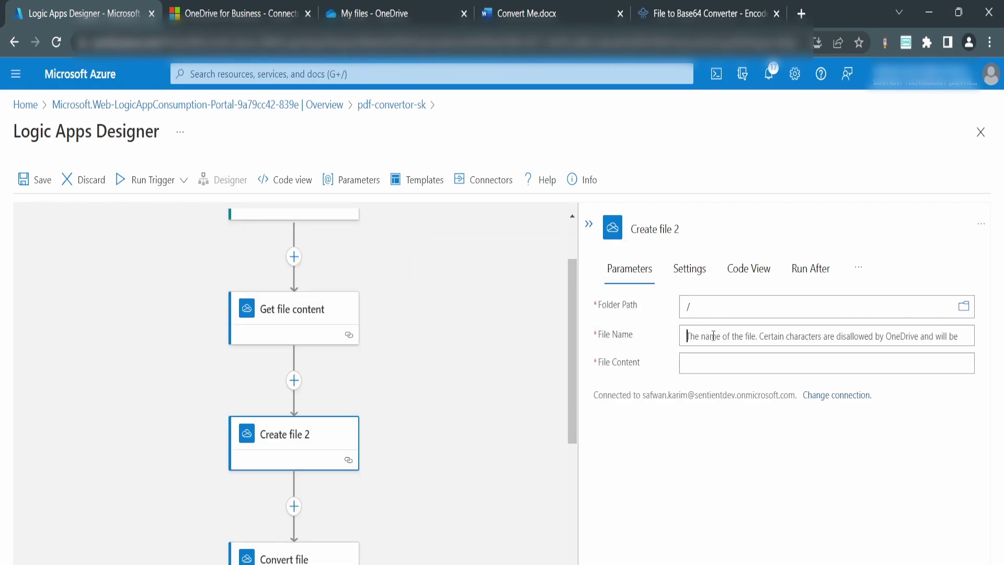
pyautogui.write('Convert 2.docx')
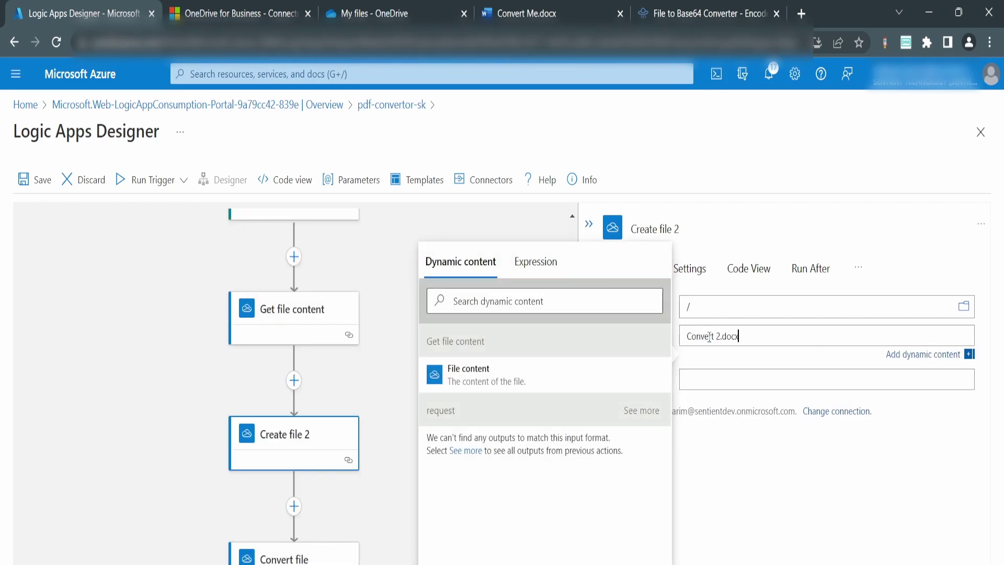
pyautogui.click(721, 380)
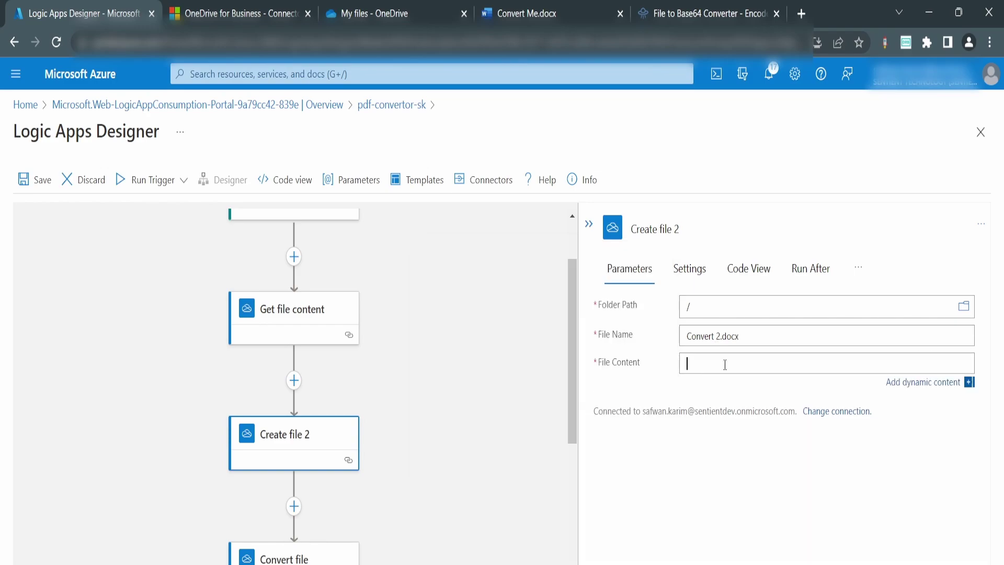
pyautogui.click(508, 385)
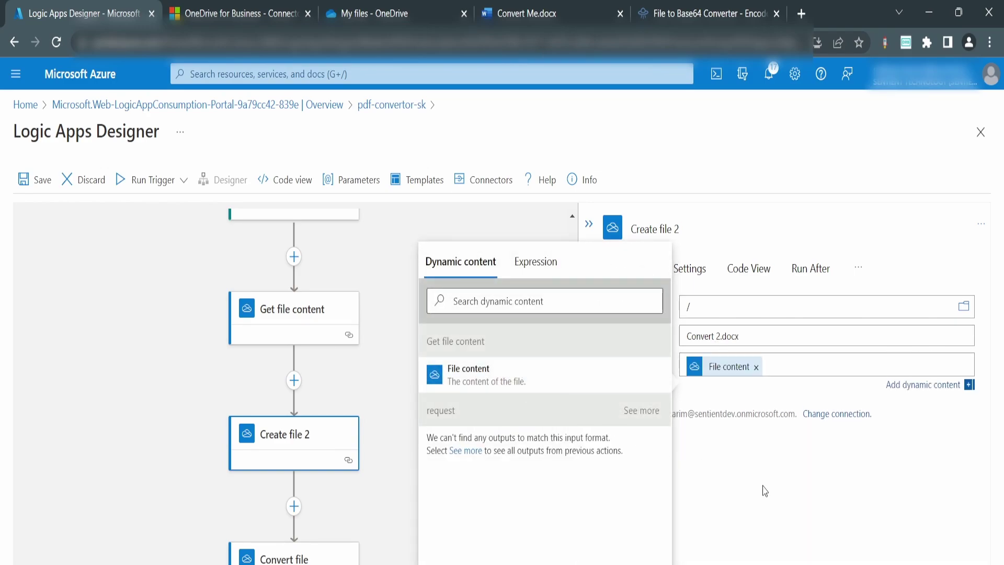
pyautogui.click(763, 489)
pyautogui.scroll(2, 350, 438)
pyautogui.scroll(-2, 351, 438)
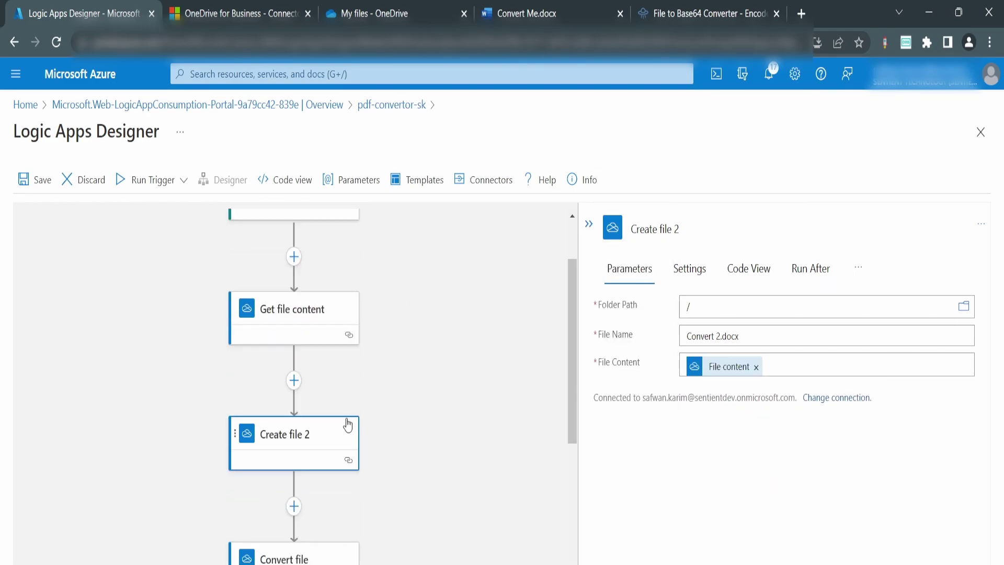
# Save the logic app, run its trigger and review the run results of each action.
pyautogui.click(39, 182)
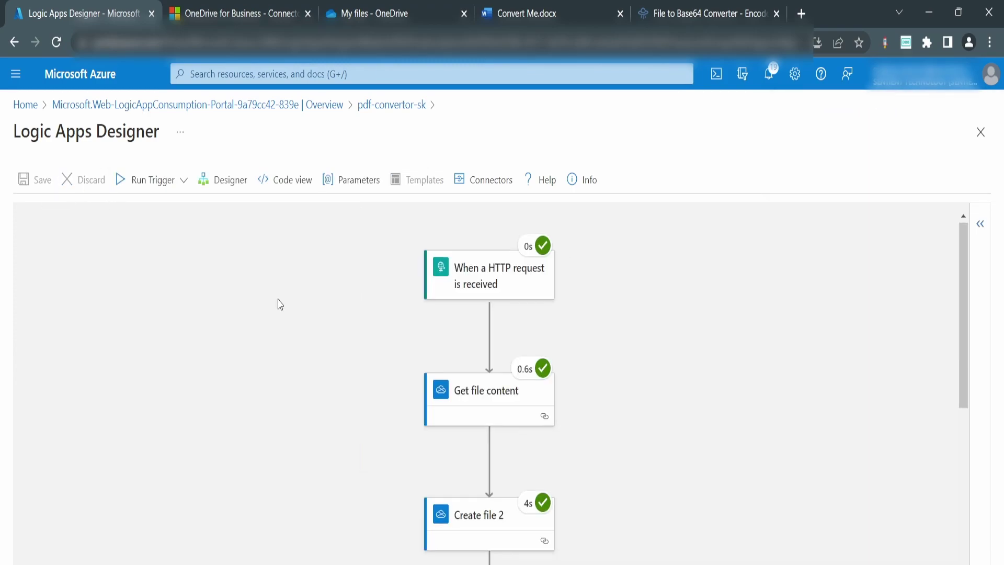
pyautogui.scroll(-5, 279, 302)
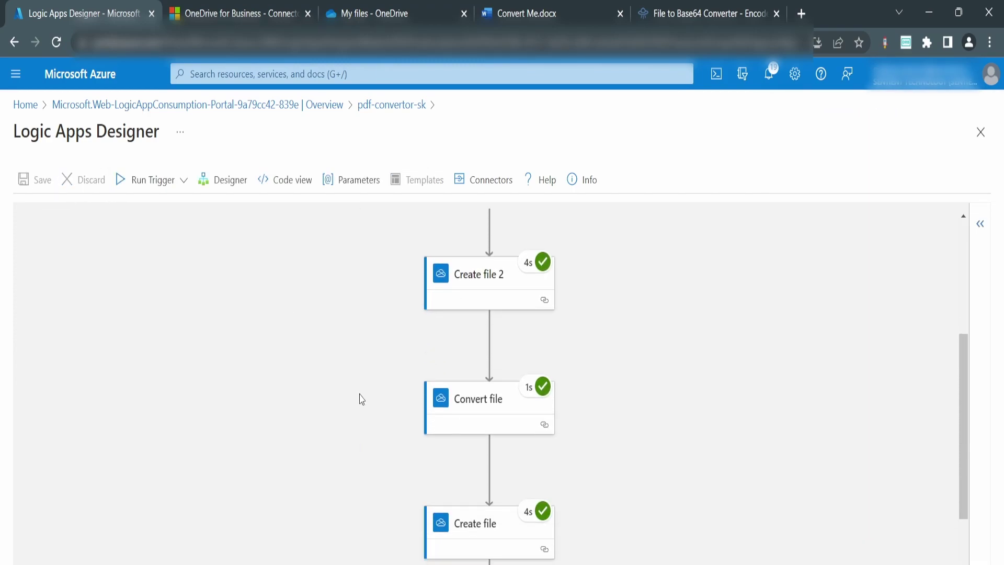
pyautogui.scroll(-3, 299, 387)
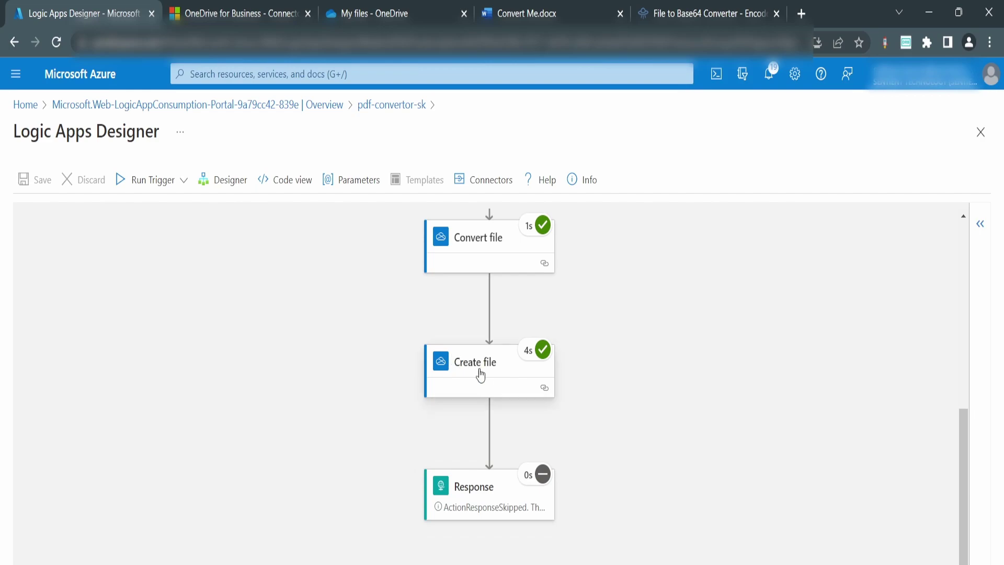
pyautogui.scroll(2, 466, 365)
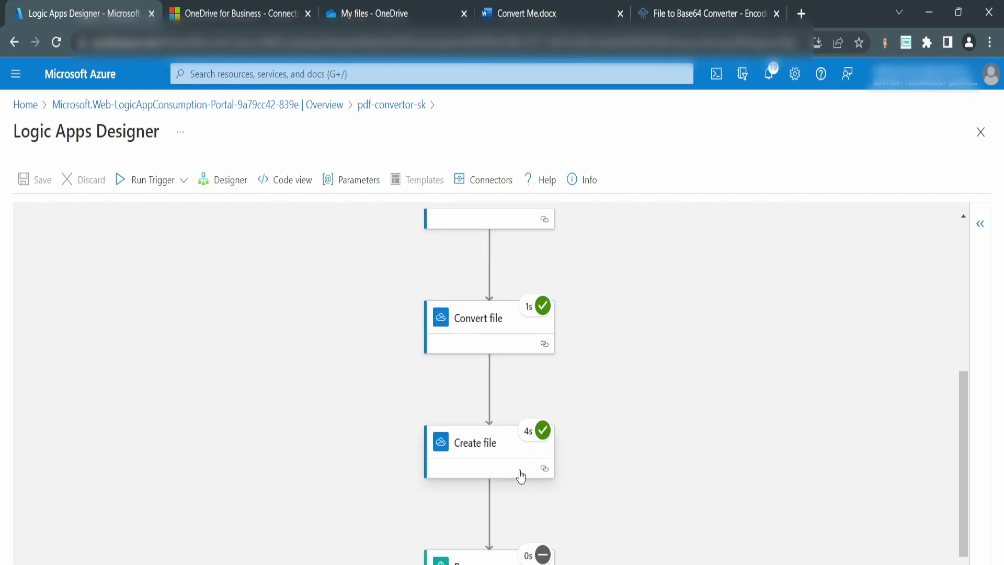
# Switch to OneDrive and open Convert 2.docx to check its content.
pyautogui.click(382, 15)
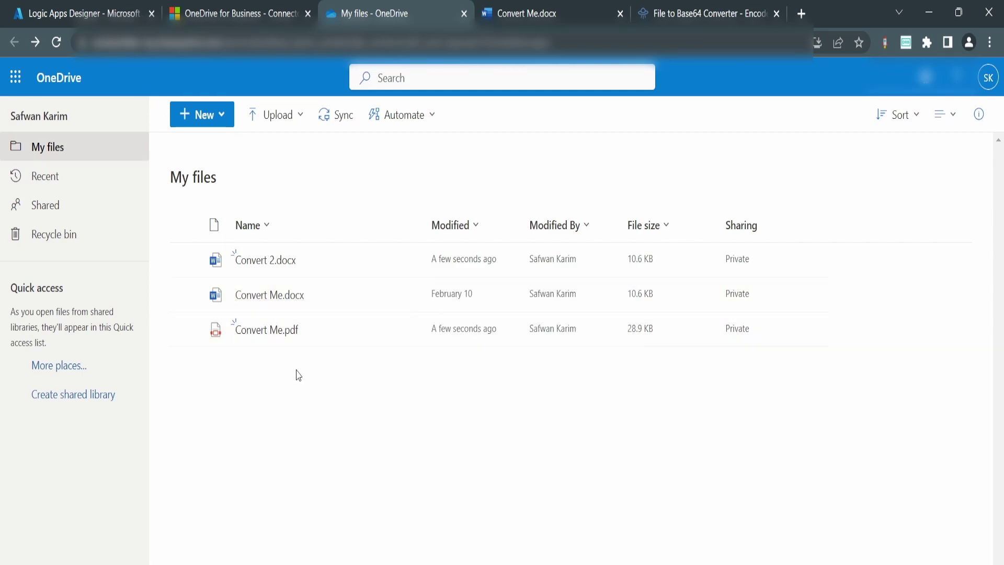
pyautogui.click(257, 264)
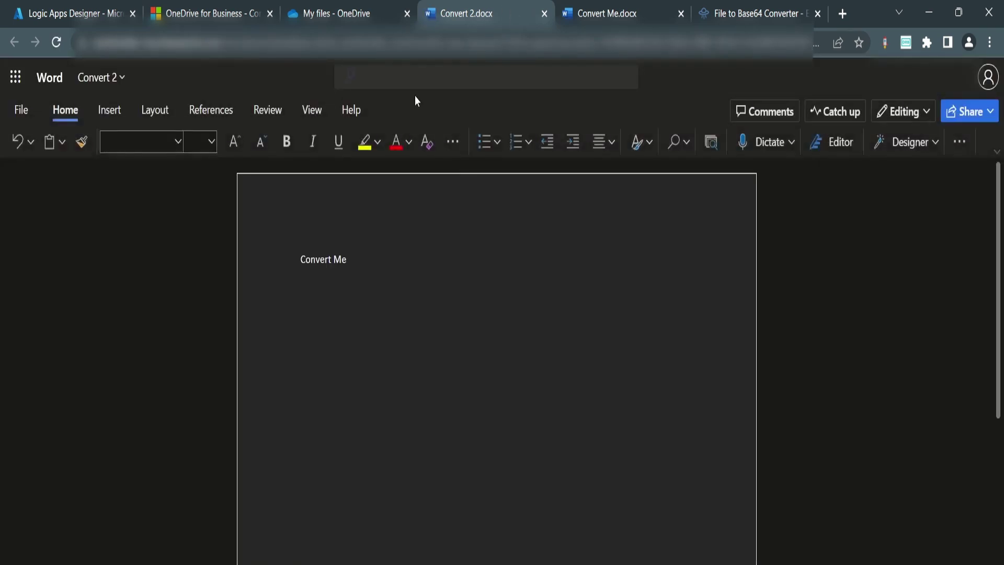
pyautogui.click(205, 13)
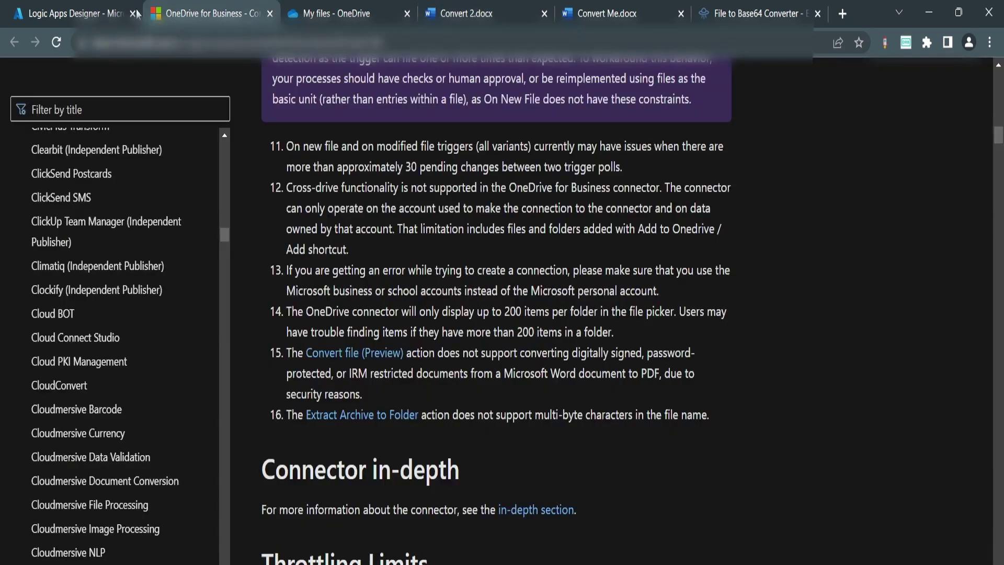
# Return to the logic app run and examine the $content-type value in Create file 2's File Content input.
pyautogui.click(74, 13)
pyautogui.scroll(2, 661, 368)
pyautogui.scroll(1, 661, 368)
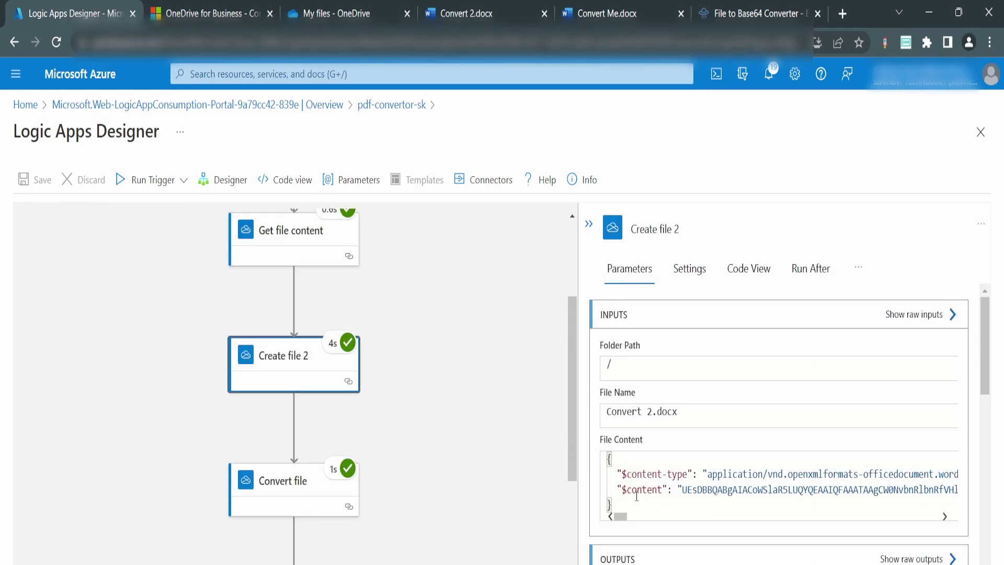
pyautogui.click(659, 516)
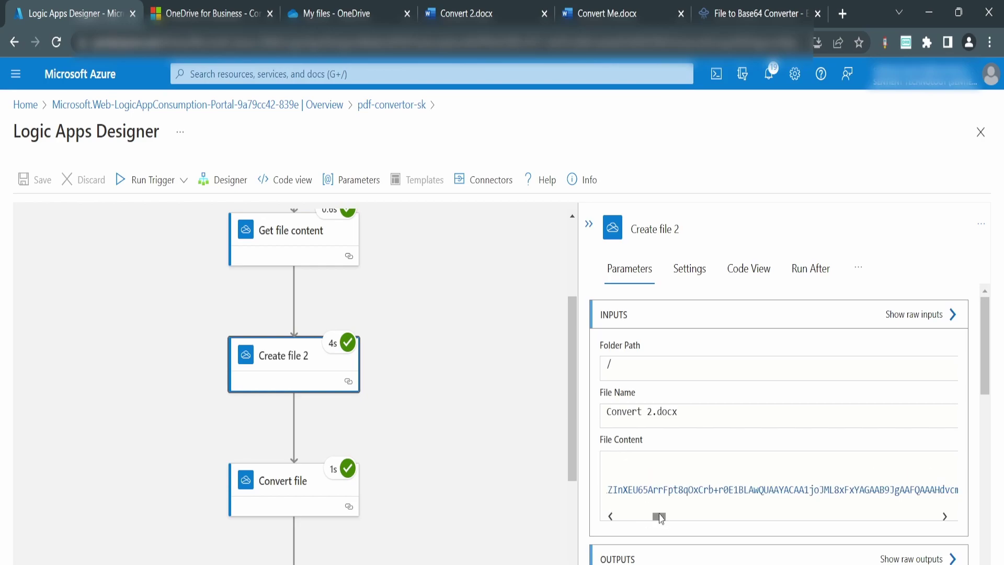
pyautogui.moveTo(660, 516); pyautogui.dragTo(592, 518)
pyautogui.click(733, 475)
pyautogui.moveTo(704, 475); pyautogui.dragTo(585, 477)
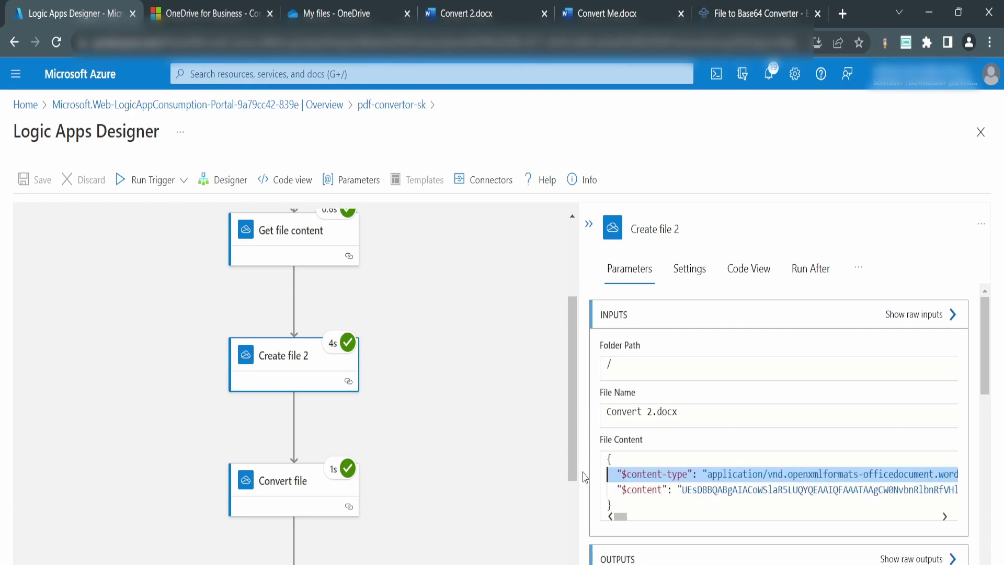
pyautogui.moveTo(725, 476); pyautogui.dragTo(728, 474)
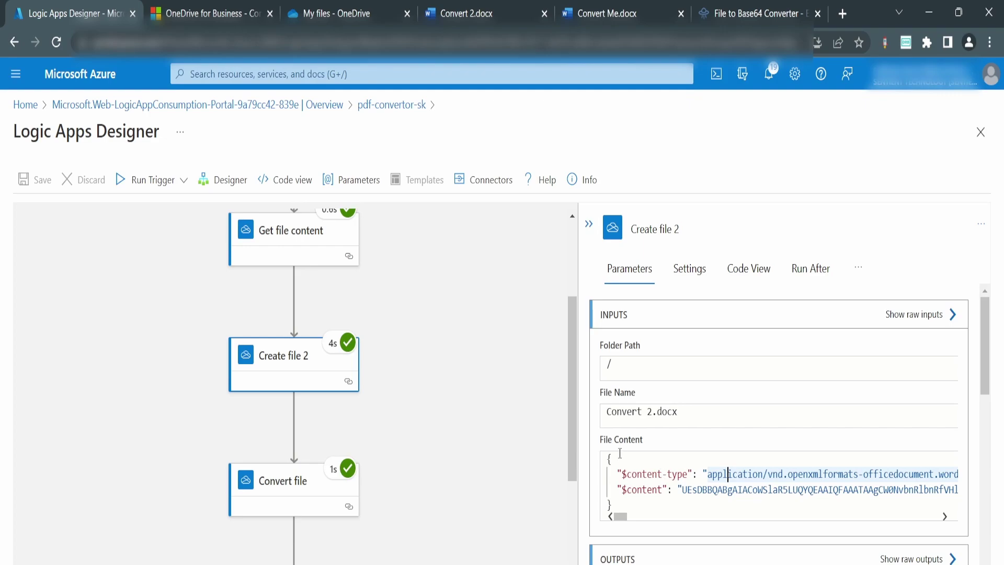
# Examine the $content value and the overall JSON structure of Create file 2's File Content input.
pyautogui.moveTo(610, 505); pyautogui.dragTo(751, 509)
pyautogui.click(673, 491)
pyautogui.click(751, 509)
pyautogui.moveTo(617, 490); pyautogui.dragTo(622, 520)
pyautogui.moveTo(681, 490); pyautogui.dragTo(717, 490)
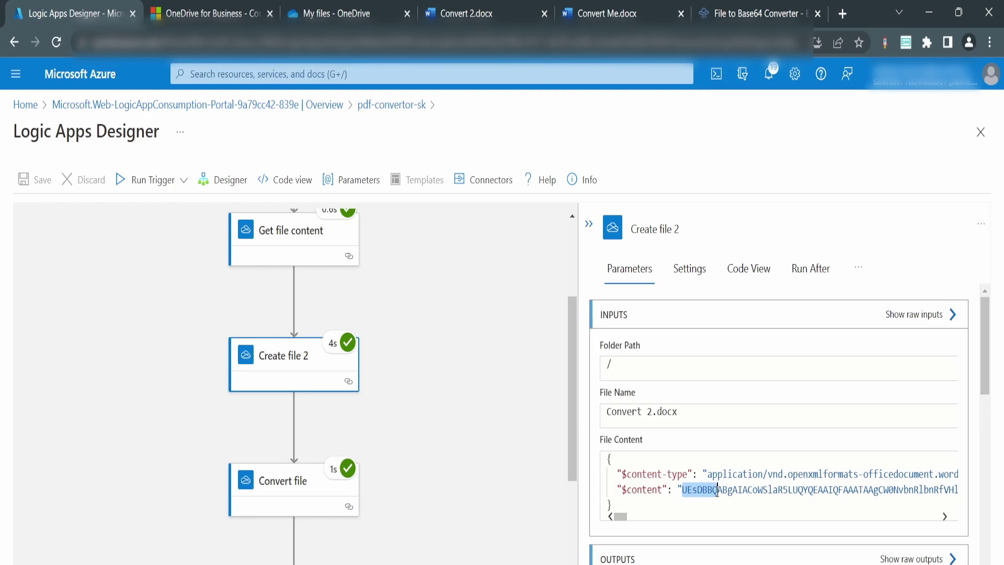
pyautogui.moveTo(572, 387); pyautogui.dragTo(582, 282)
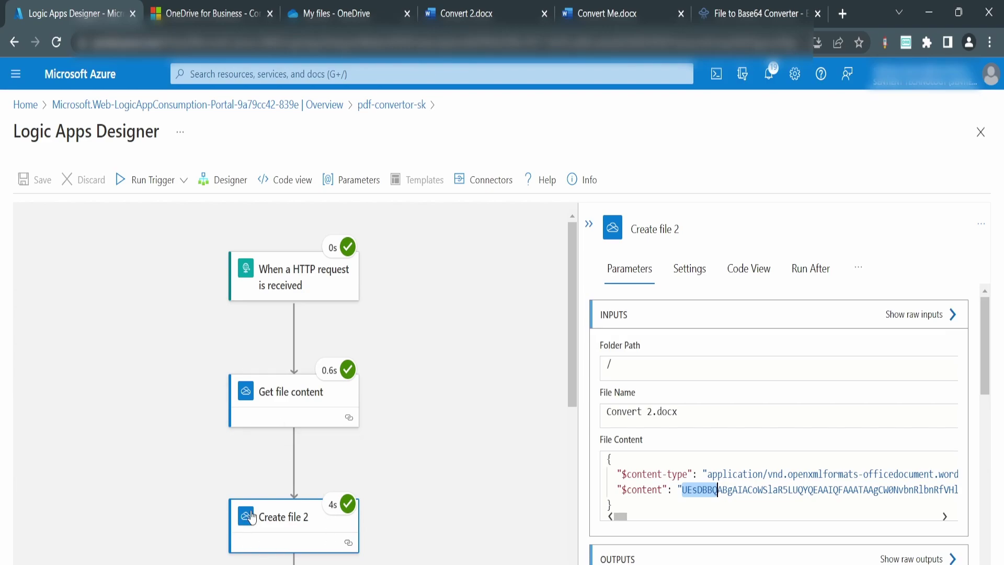
pyautogui.scroll(-1, 360, 516)
pyautogui.scroll(-2, 360, 517)
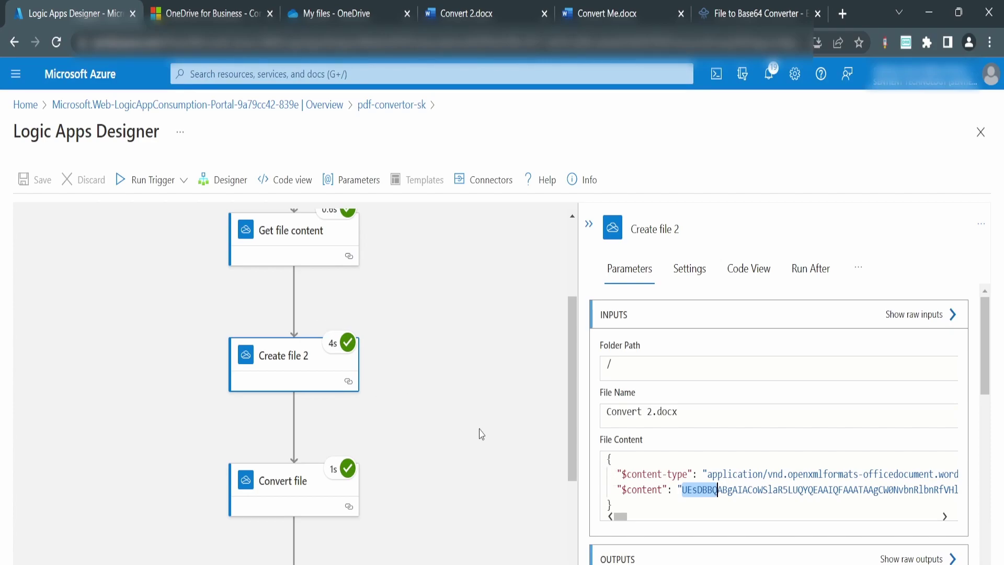
pyautogui.moveTo(627, 503); pyautogui.dragTo(597, 464)
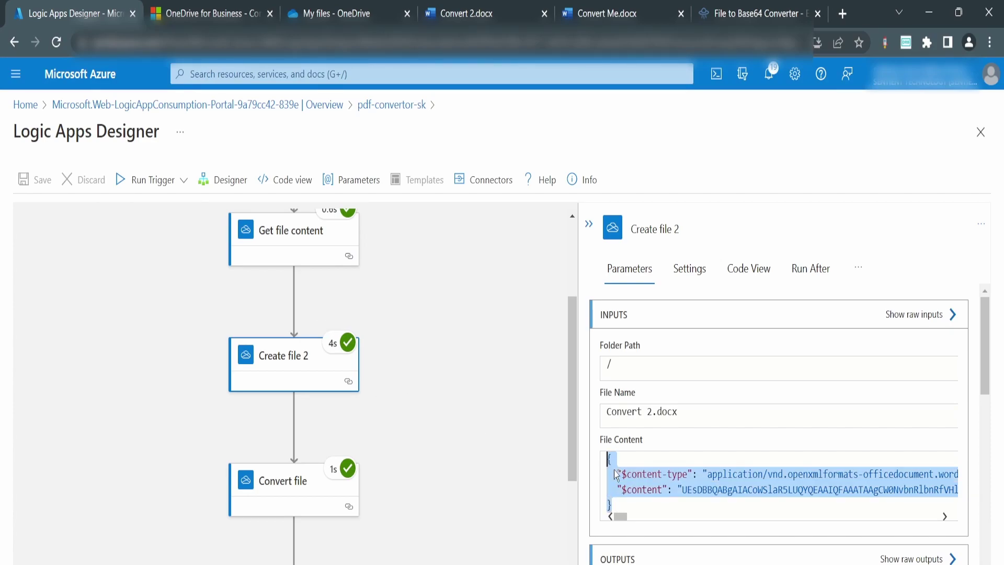
# Return to the workflow designer and delete the Get file content action.
pyautogui.click(212, 180)
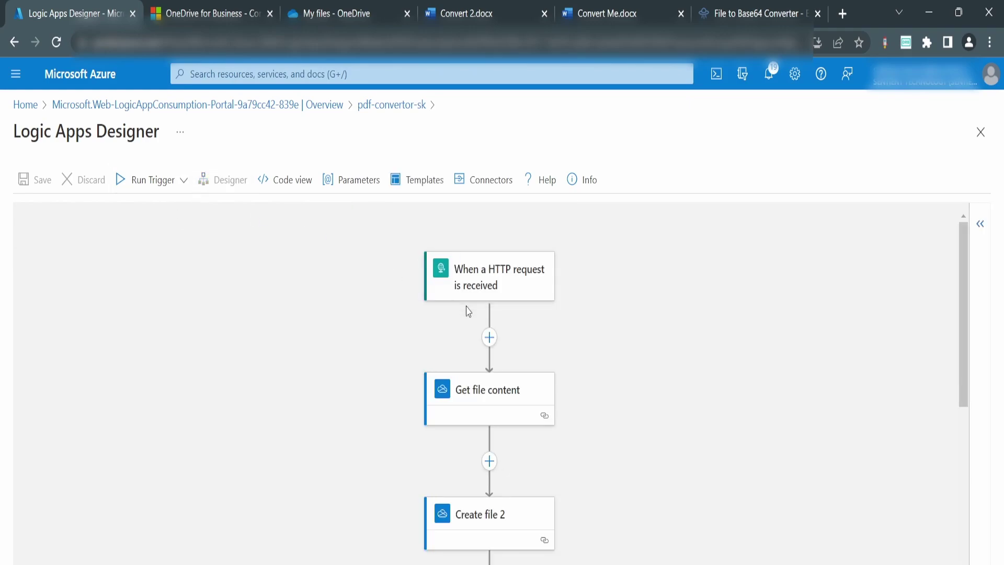
pyautogui.click(544, 388)
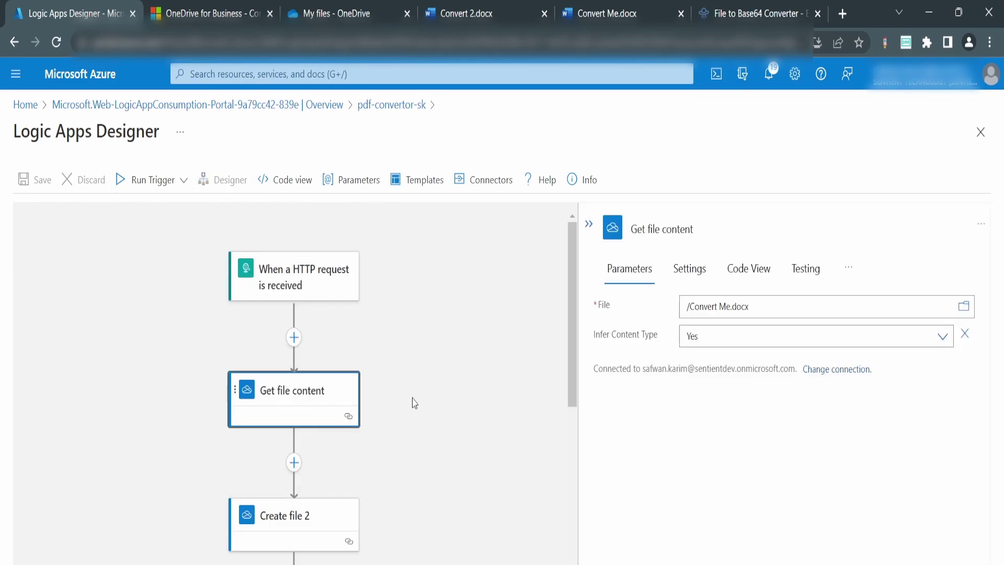
pyautogui.click(981, 224)
pyautogui.click(902, 282)
pyautogui.click(494, 443)
# Paste the copied file content JSON as a sample payload for the HTTP request trigger's schema.
pyautogui.click(314, 285)
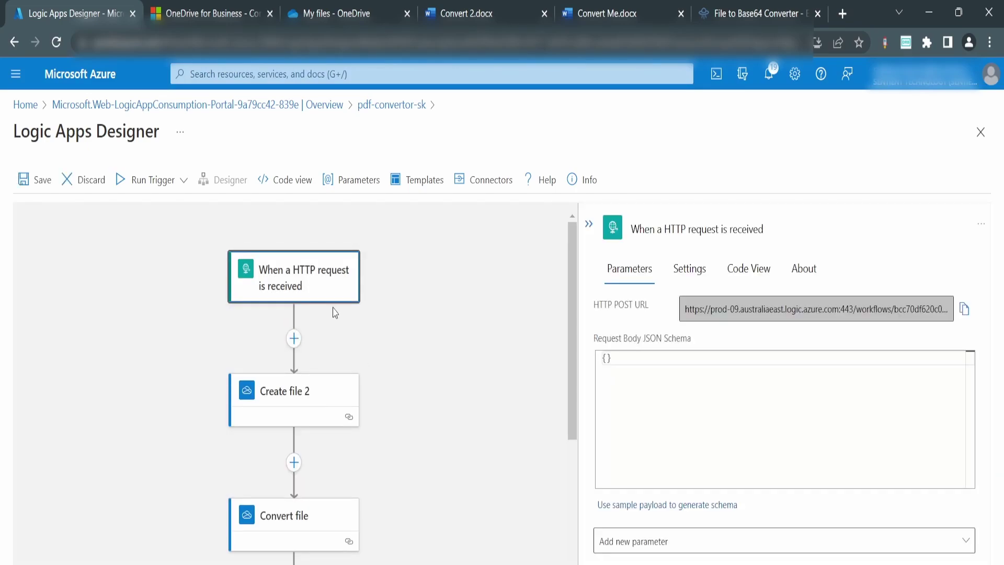
pyautogui.click(623, 506)
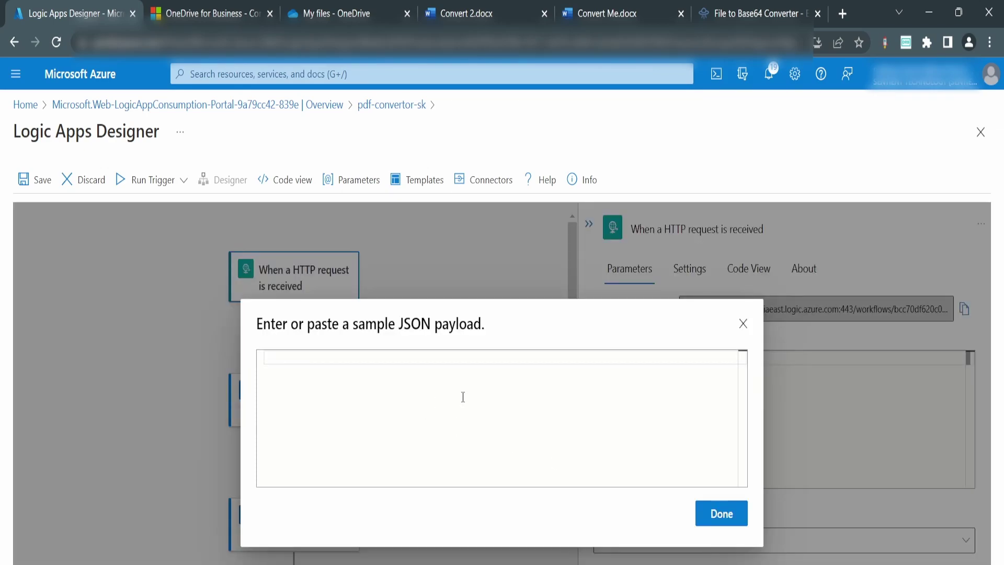
pyautogui.hotkey('ctrl', 'v')
pyautogui.click(296, 361)
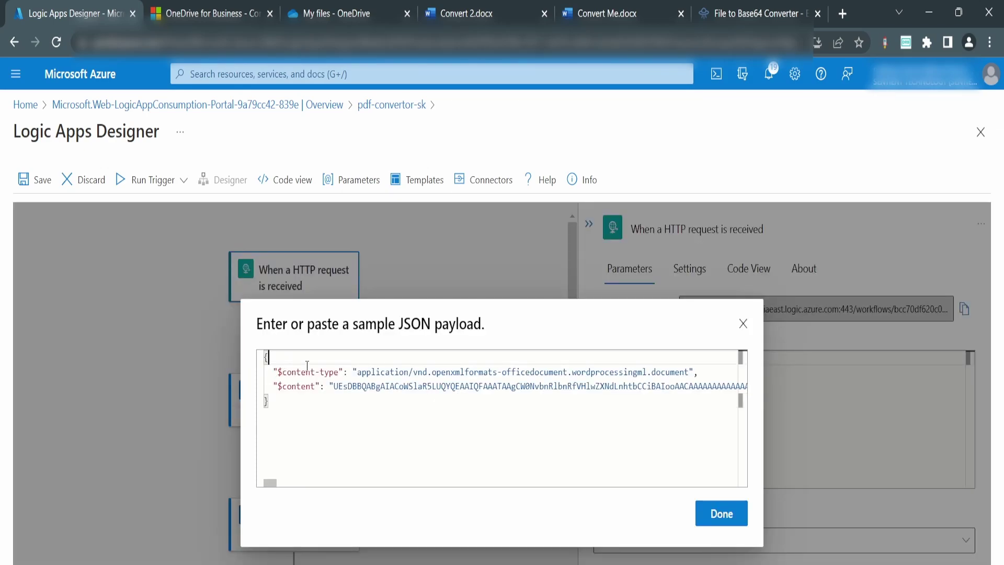
pyautogui.moveTo(265, 406); pyautogui.dragTo(256, 351)
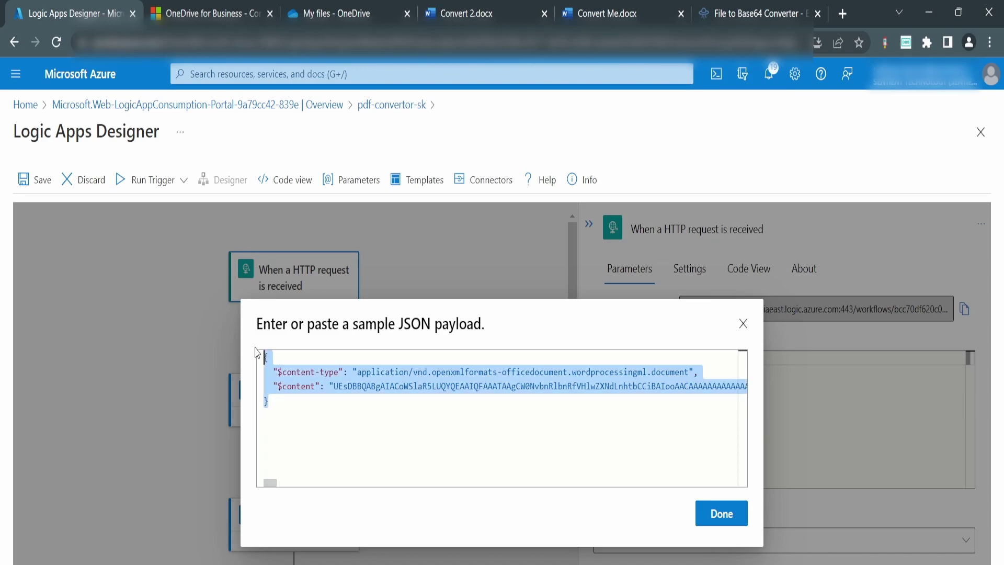
# Wrap the sample payload's $content-type and $content object in a "fileContent" property inside an outer JSON object.
pyautogui.click(279, 356)
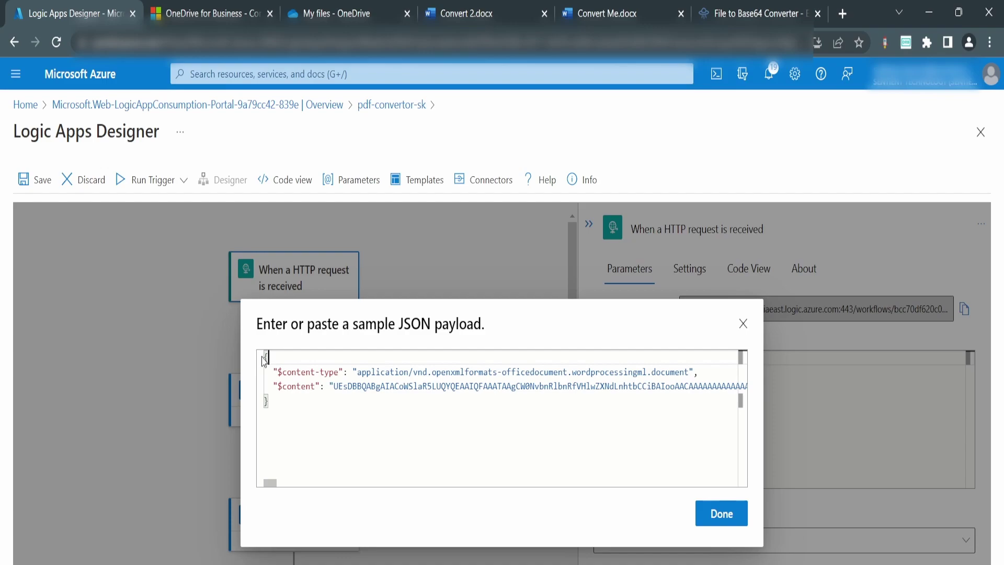
pyautogui.write('"fileContent":')
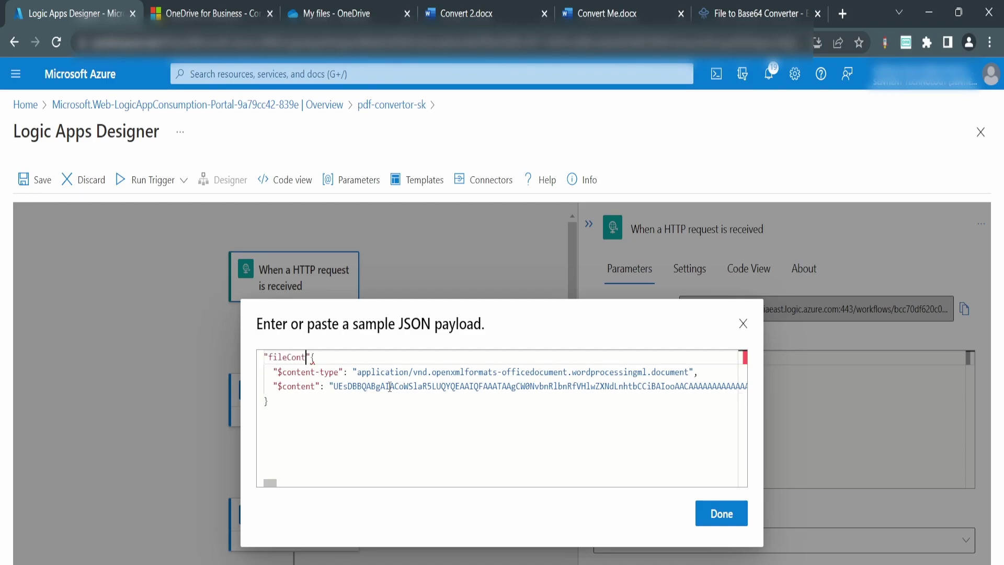
pyautogui.hotkey('ctrl', 'a')
pyautogui.click(287, 355)
pyautogui.write('{')
pyautogui.press('Return')
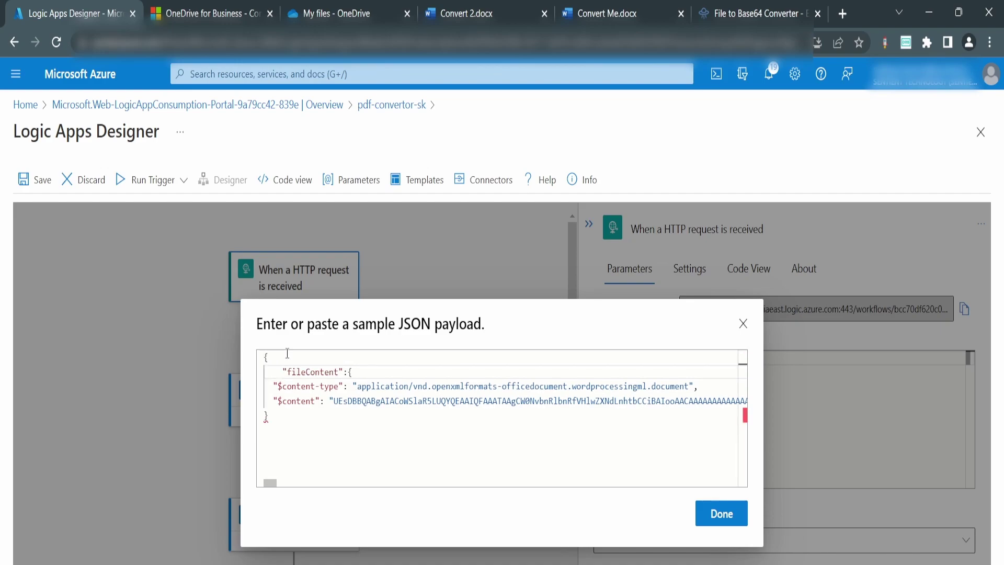
pyautogui.hotkey('ctrl', 'End')
pyautogui.press('Return')
pyautogui.write('}')
# Add a "fileName" property with the value "Convert 3.docx" above fileContent and generate the request body schema.
pyautogui.click(290, 360)
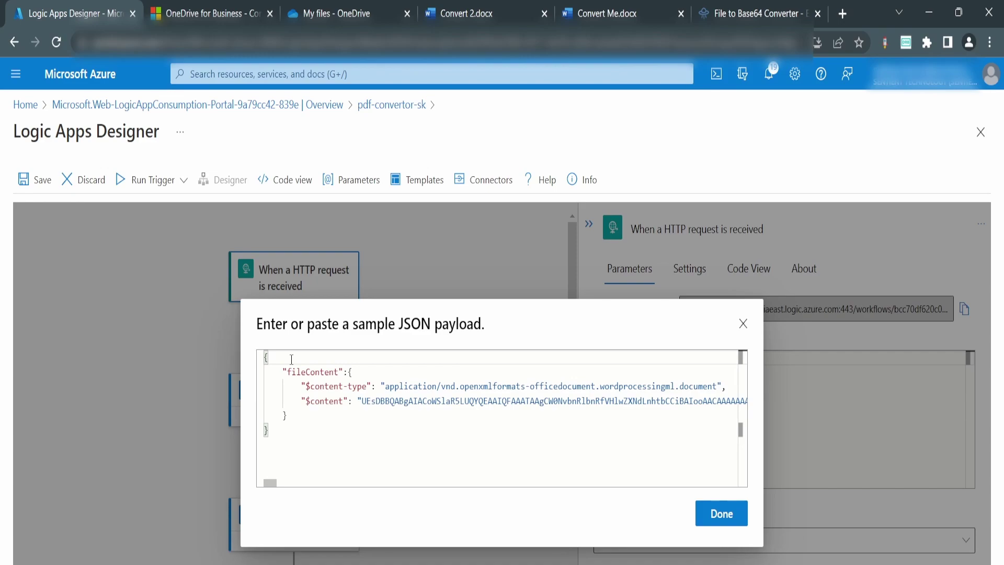
pyautogui.press('Return')
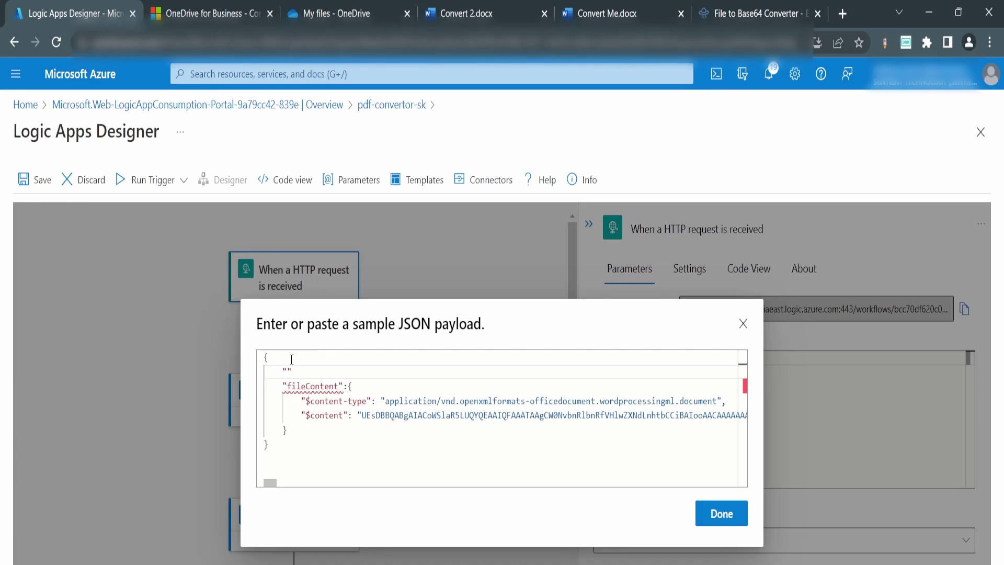
pyautogui.write('"fileName":"Convert 3.docx",')
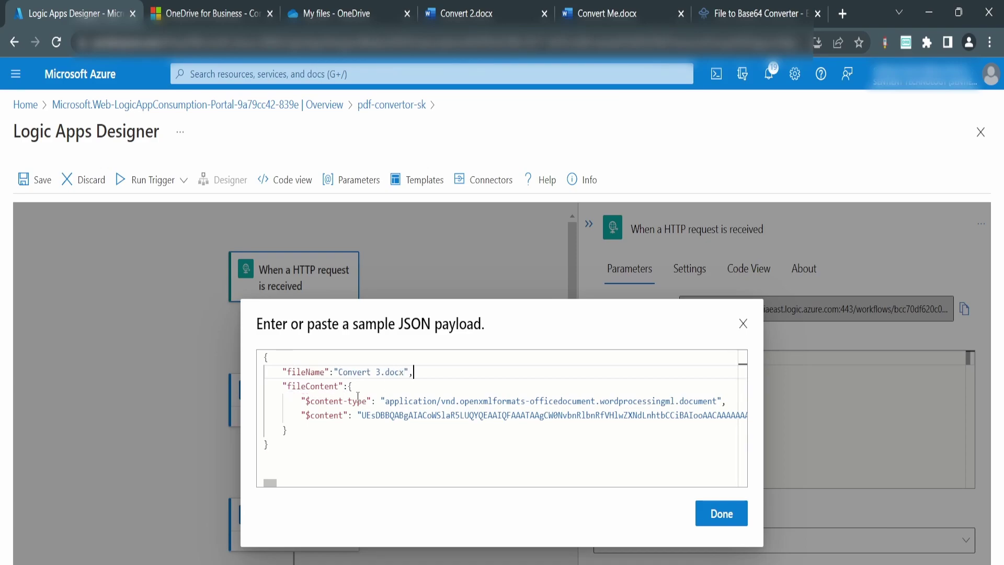
pyautogui.click(706, 517)
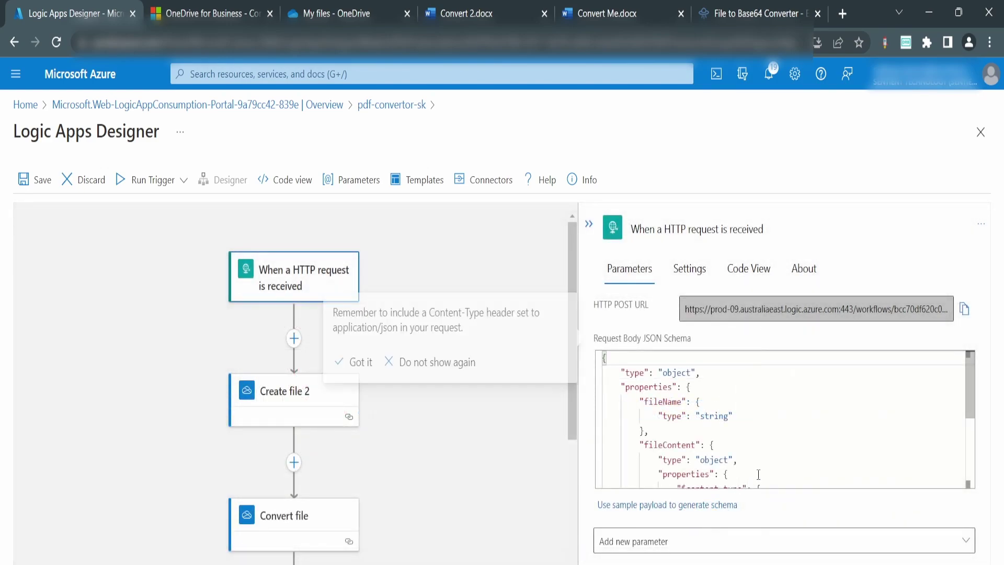
pyautogui.click(351, 362)
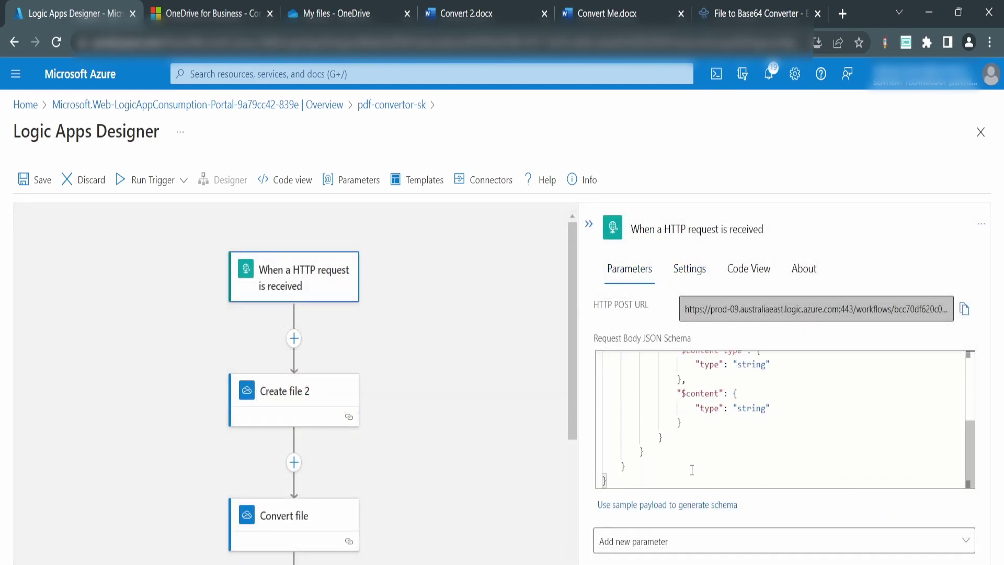
# Replace the File Name in Create file 2 with the HTTP trigger's fileName dynamic value.
pyautogui.click(313, 411)
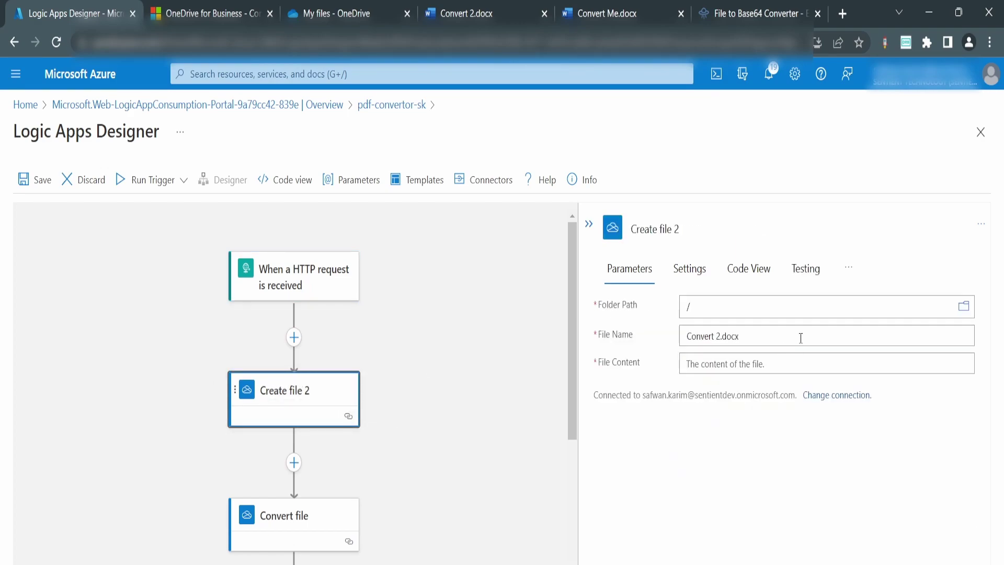
pyautogui.click(760, 337)
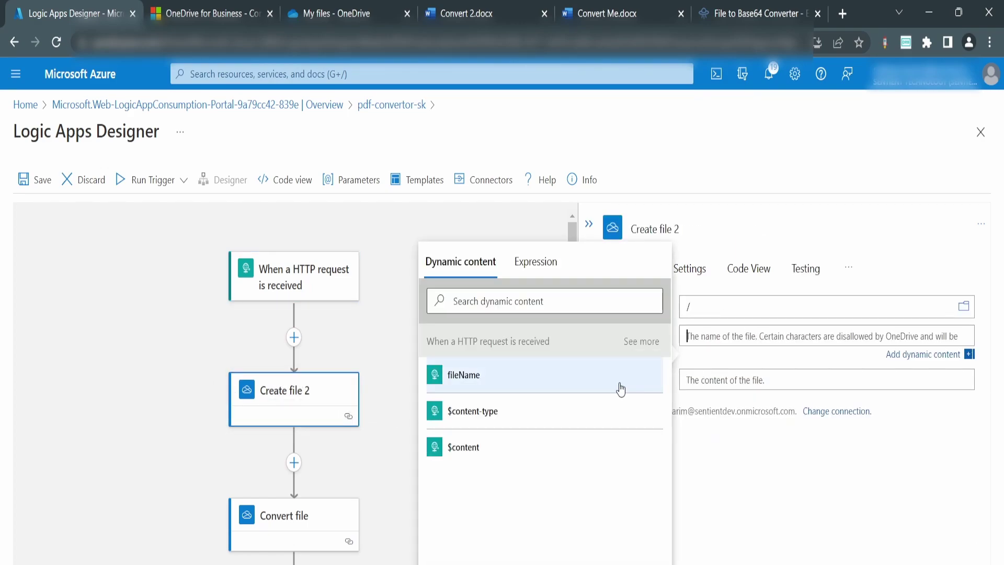
pyautogui.click(517, 377)
# Set Create file 2's File Content to the HTTP trigger's fileContent dynamic value, keeping the root folder path.
pyautogui.click(742, 370)
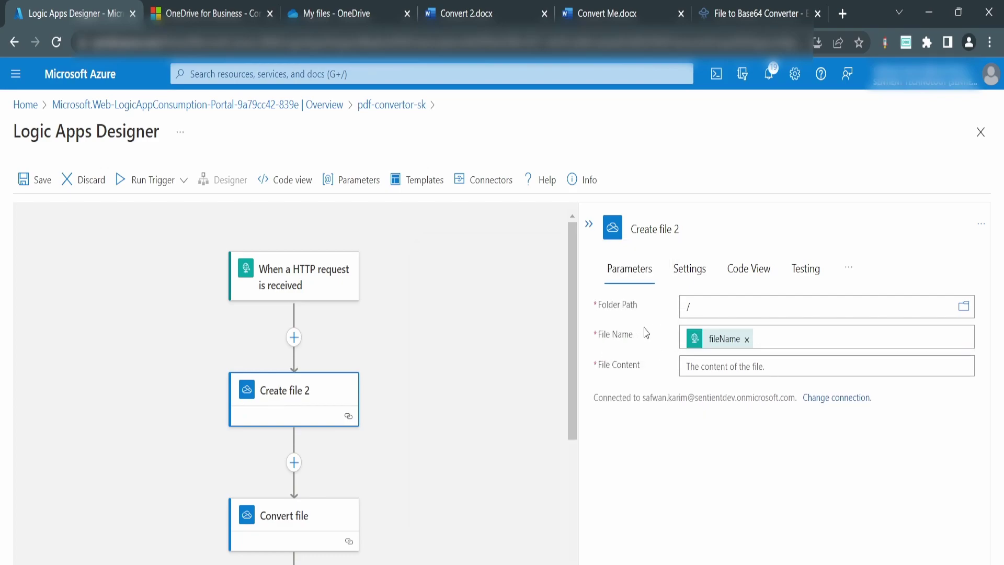
pyautogui.click(727, 370)
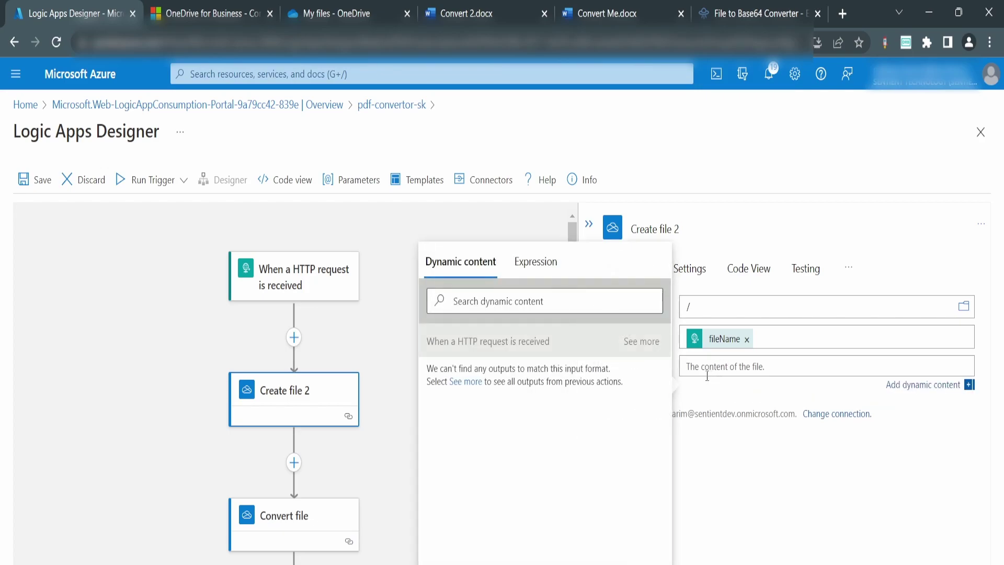
pyautogui.click(634, 341)
pyautogui.scroll(-1, 482, 518)
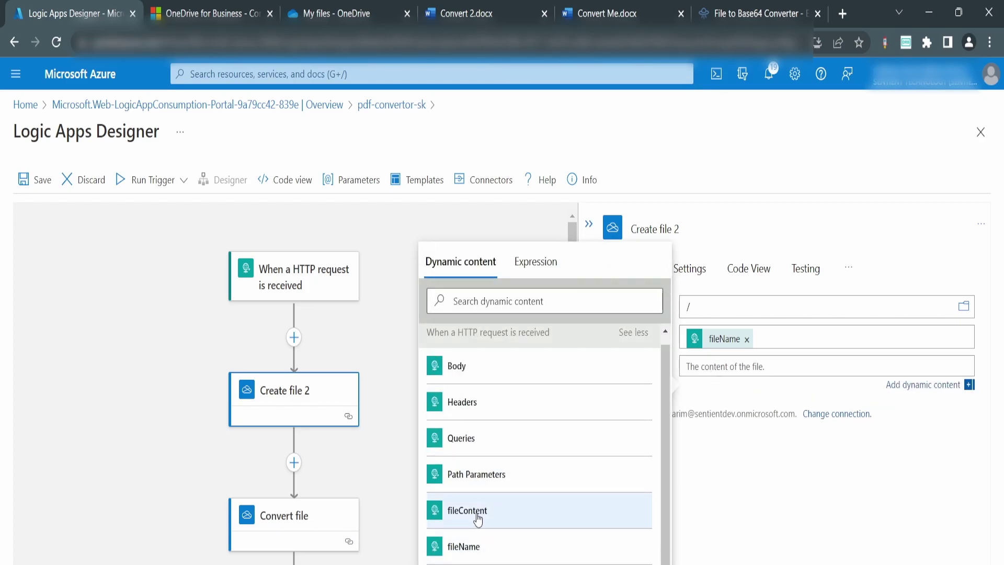
pyautogui.click(520, 518)
pyautogui.click(848, 515)
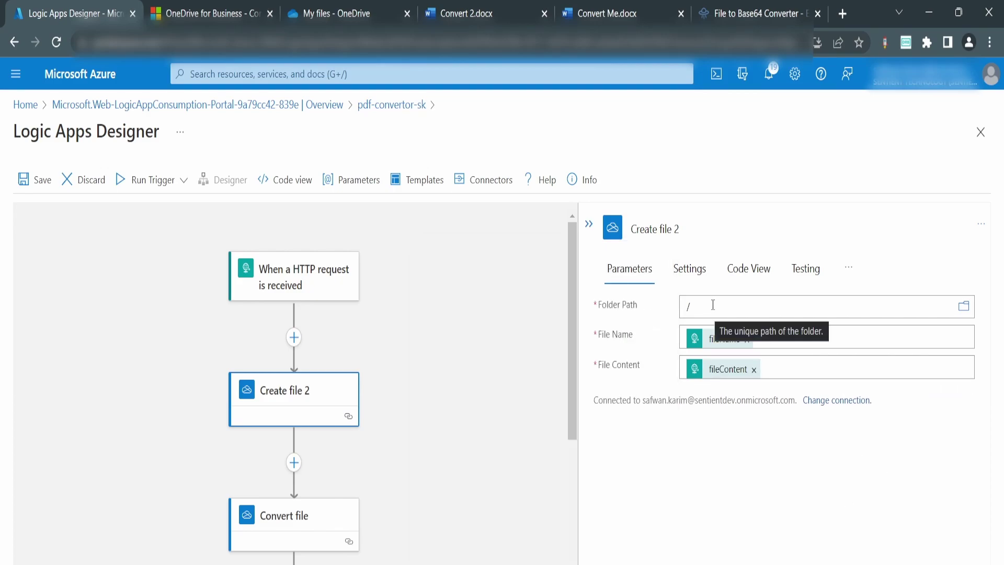
pyautogui.click(695, 307)
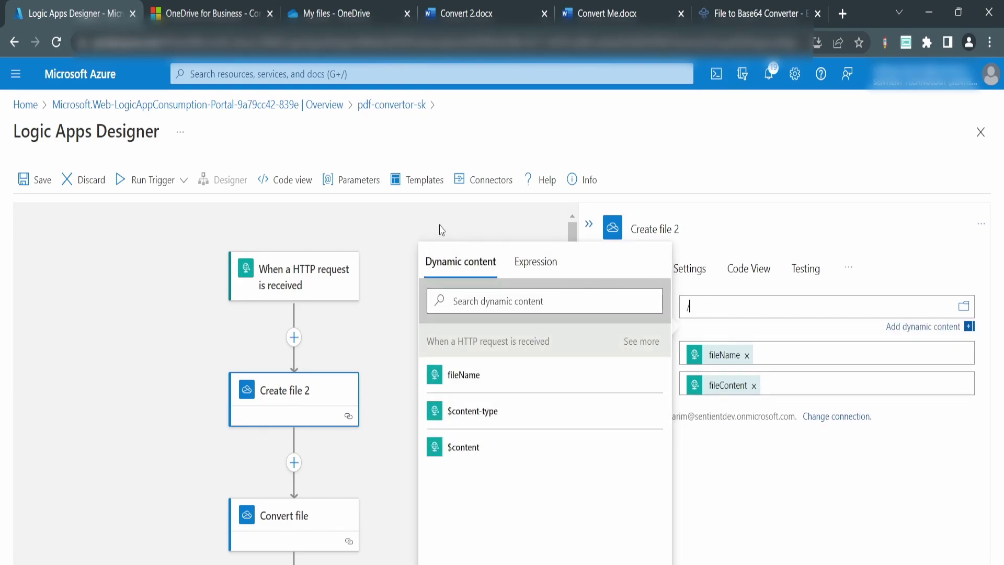
pyautogui.click(387, 382)
# Replace the fixed file path in the Convert file action with the Id output of Create file 2.
pyautogui.scroll(-5, 406, 372)
pyautogui.scroll(2, 366, 370)
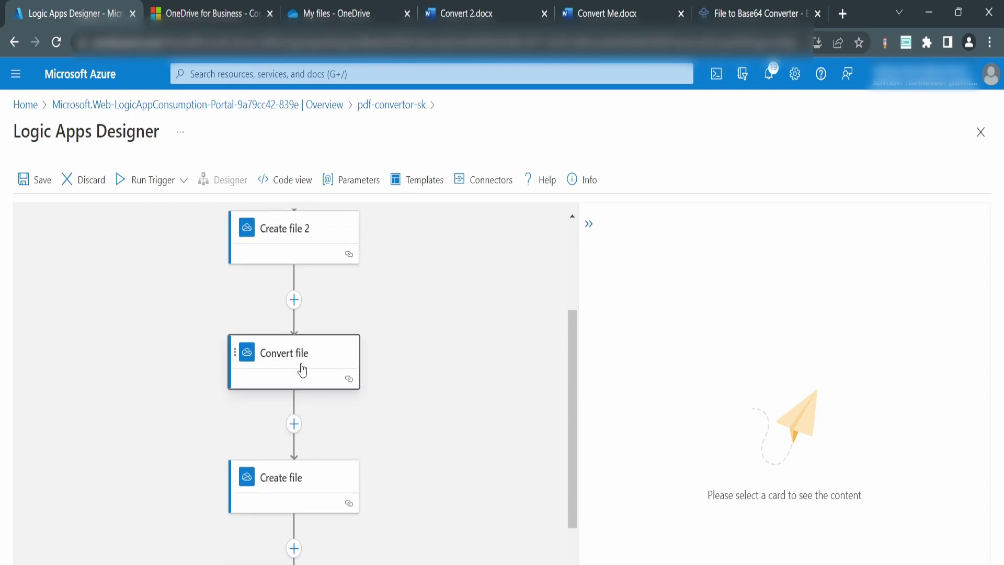
pyautogui.click(303, 370)
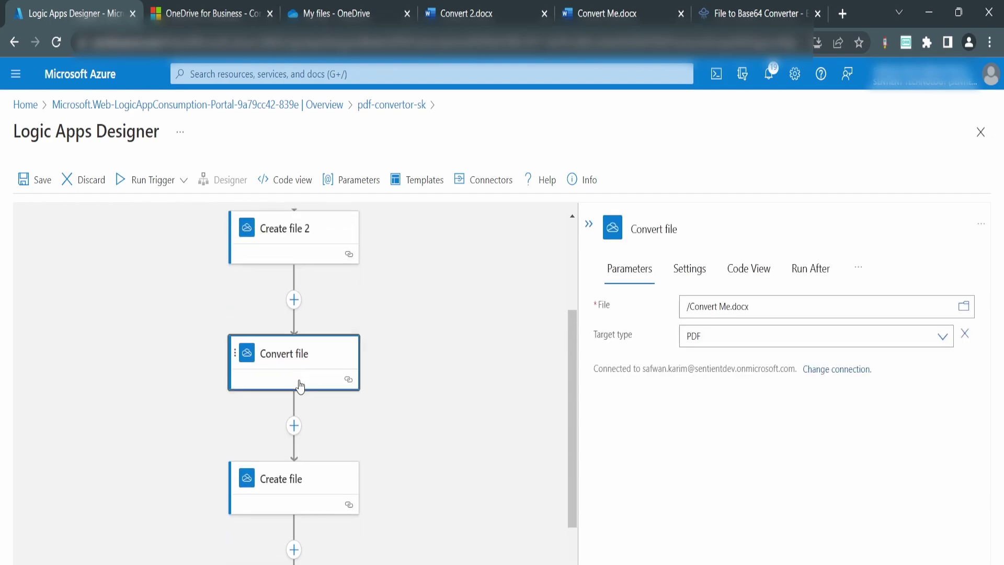
pyautogui.tripleClick(744, 313)
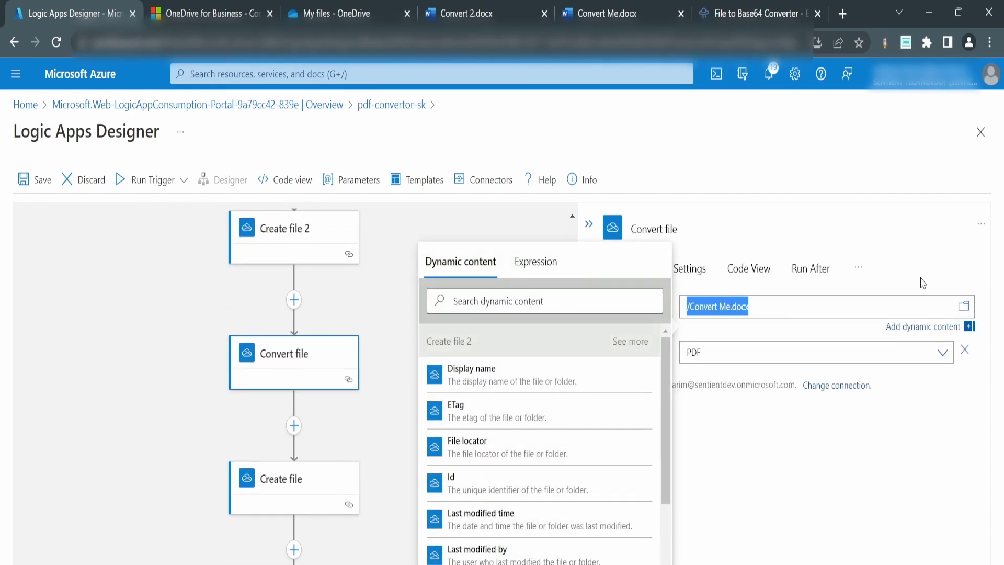
pyautogui.click(931, 283)
pyautogui.moveTo(749, 306); pyautogui.dragTo(708, 308)
pyautogui.press('BackSpace')
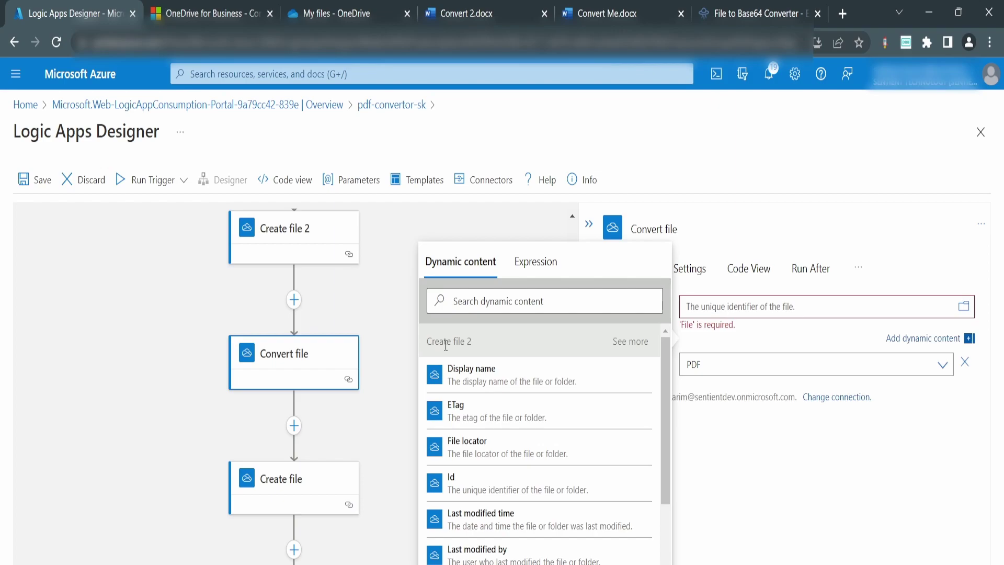
pyautogui.click(518, 483)
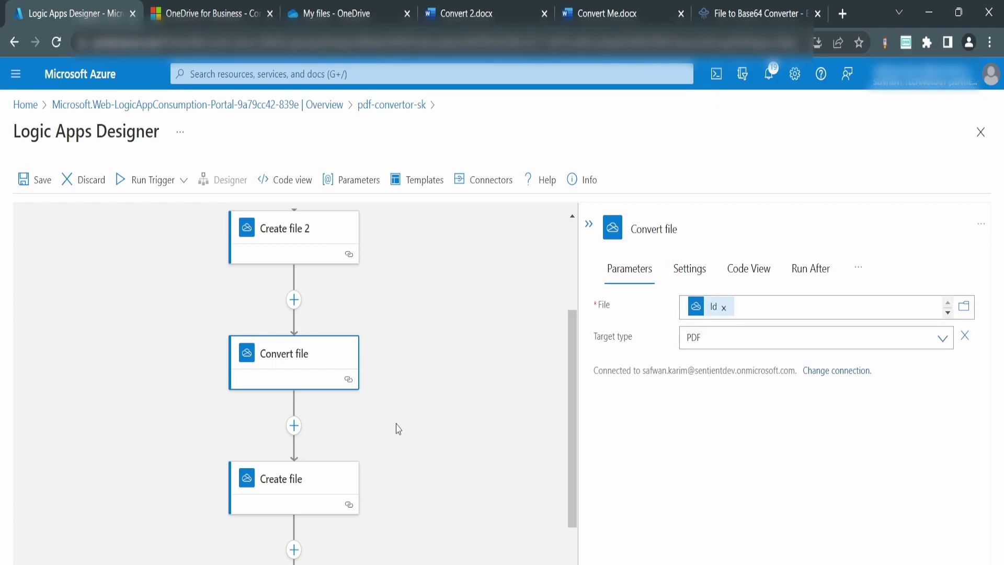
# Set the Response action's Body to the File content dynamic value and save the logic app.
pyautogui.scroll(-2, 399, 429)
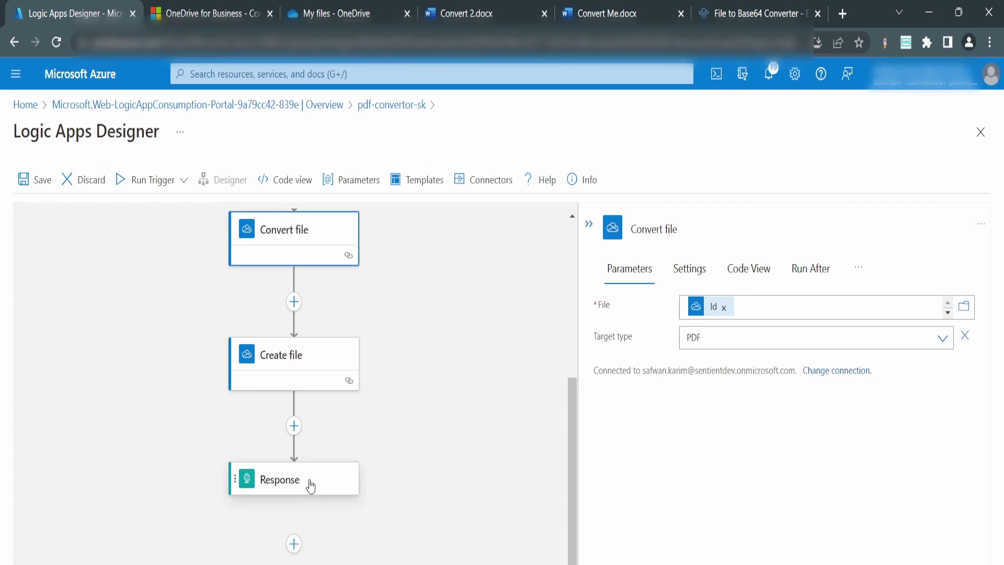
pyautogui.click(311, 486)
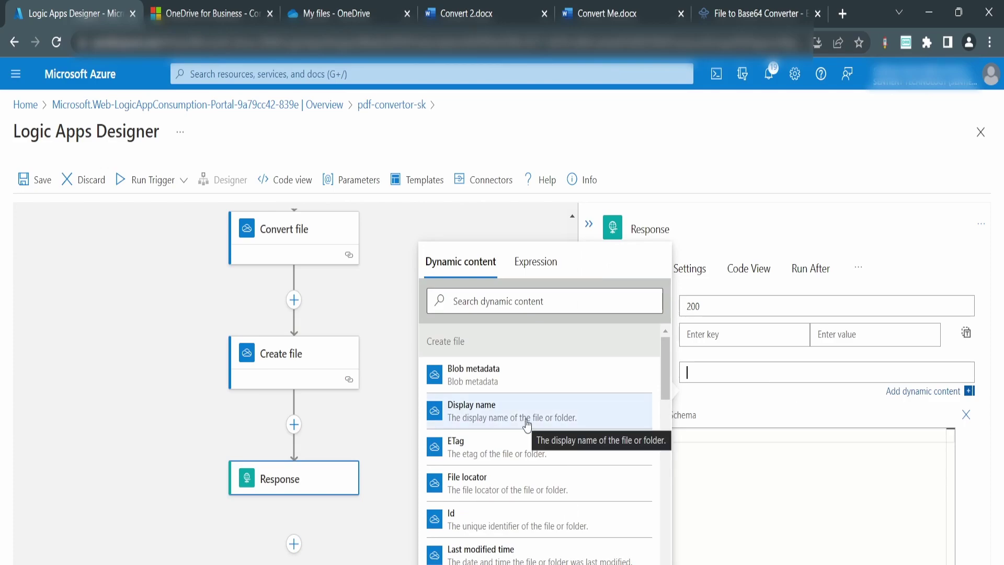
pyautogui.scroll(-3, 667, 418)
pyautogui.scroll(3, 516, 444)
pyautogui.click(516, 441)
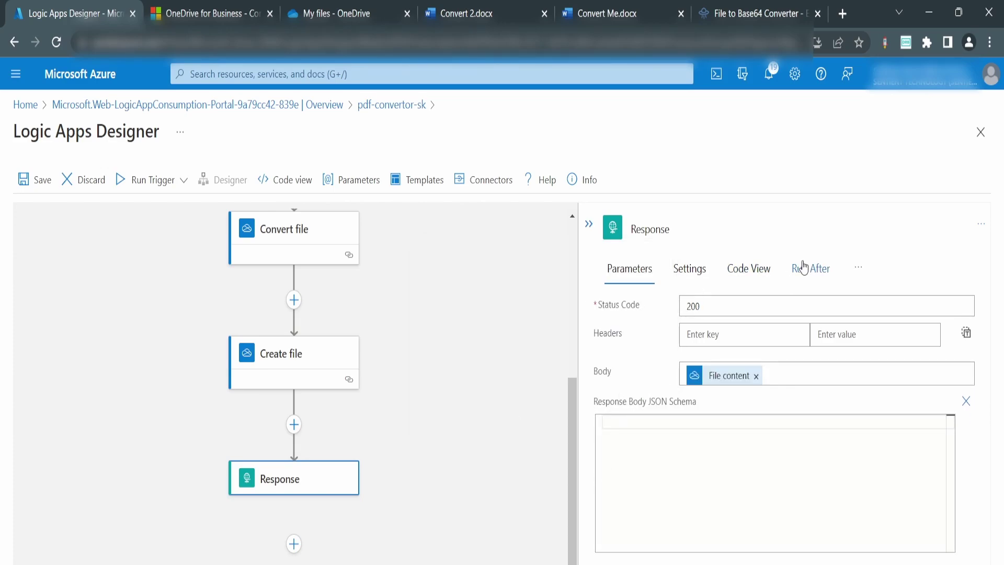
pyautogui.click(43, 188)
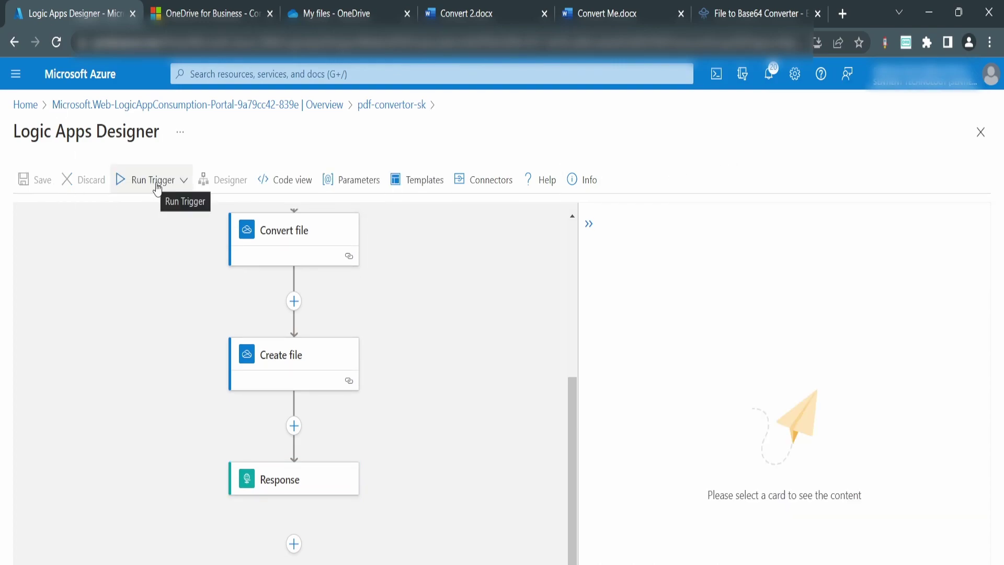
# Switch to Postman and set the untitled request's method to POST.
pyautogui.scroll(5, 427, 376)
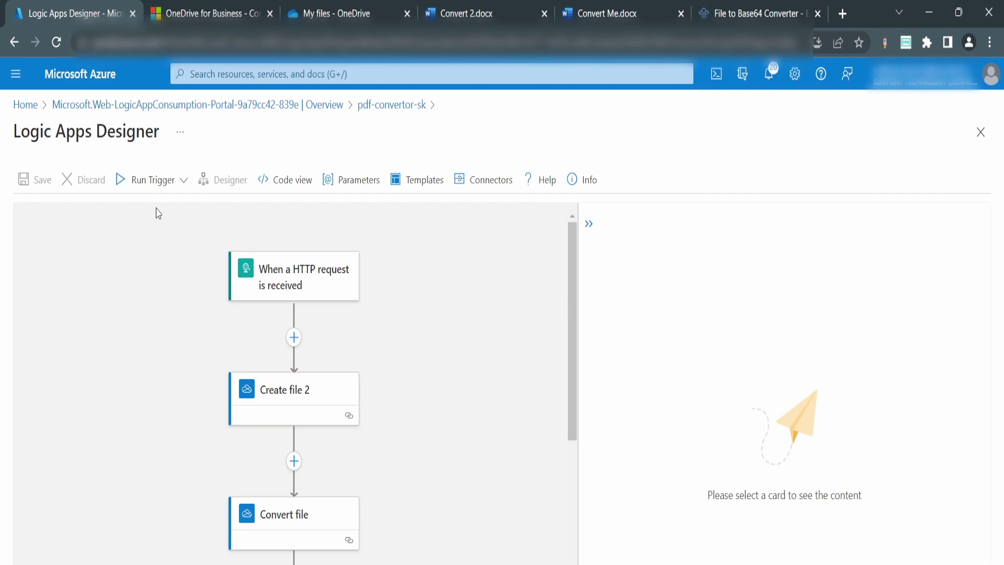
pyautogui.moveTo(632, 564)
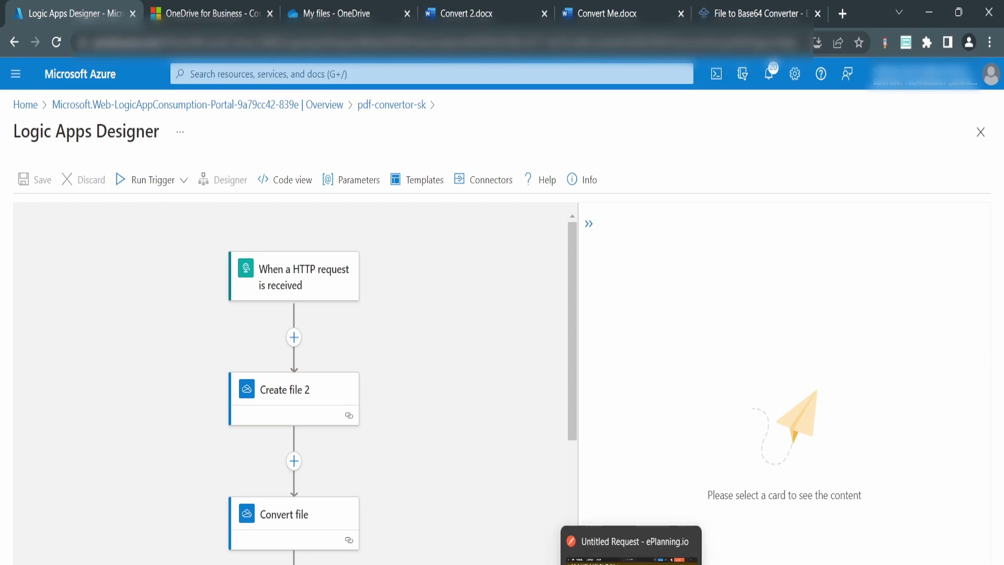
pyautogui.click(632, 547)
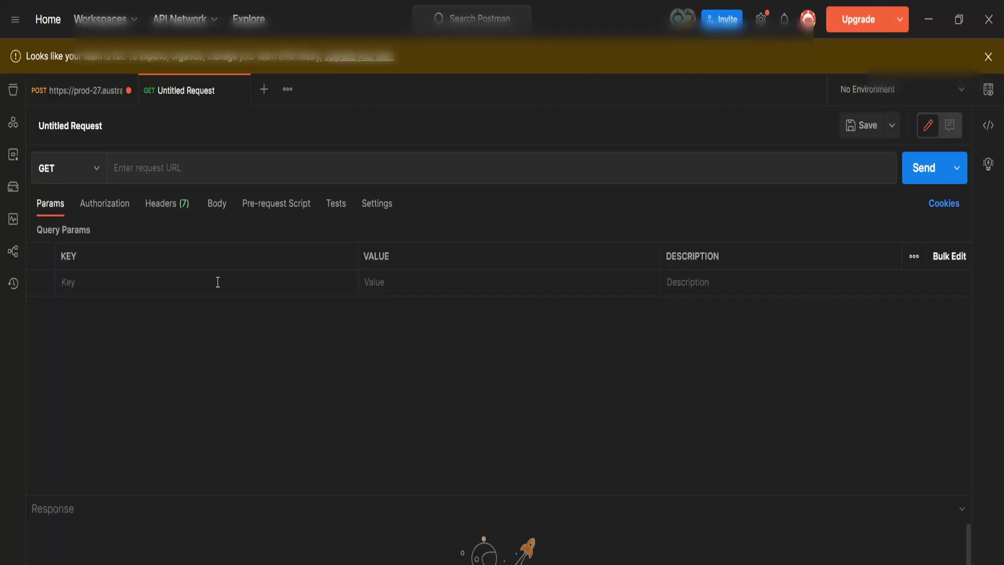
pyautogui.click(101, 178)
pyautogui.click(63, 241)
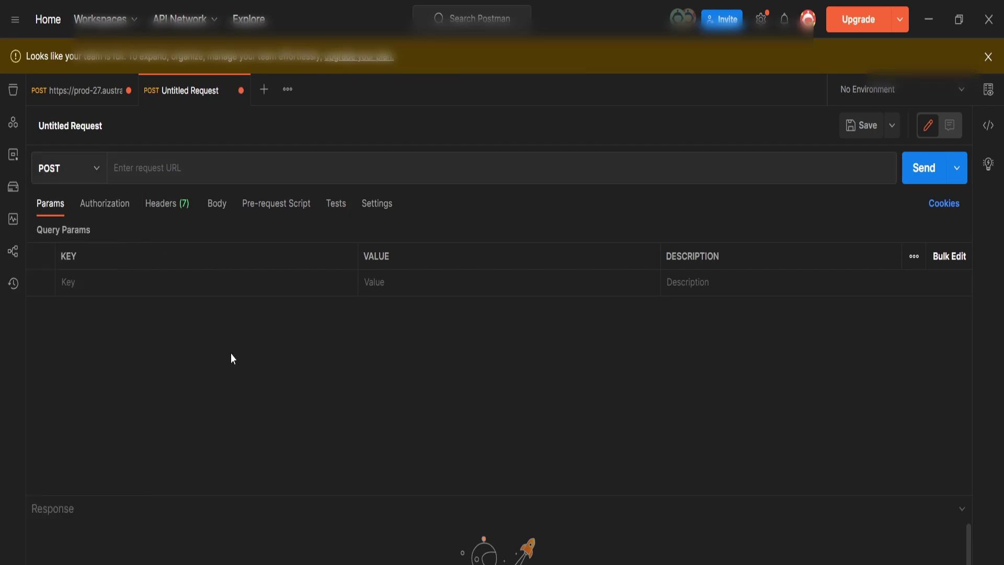
# Copy the HTTP POST URL from the logic app's trigger and paste it as the Postman request URL.
pyautogui.hotkey('alt', 'Tab')
pyautogui.click(275, 282)
pyautogui.click(965, 309)
pyautogui.hotkey('alt', 'Tab')
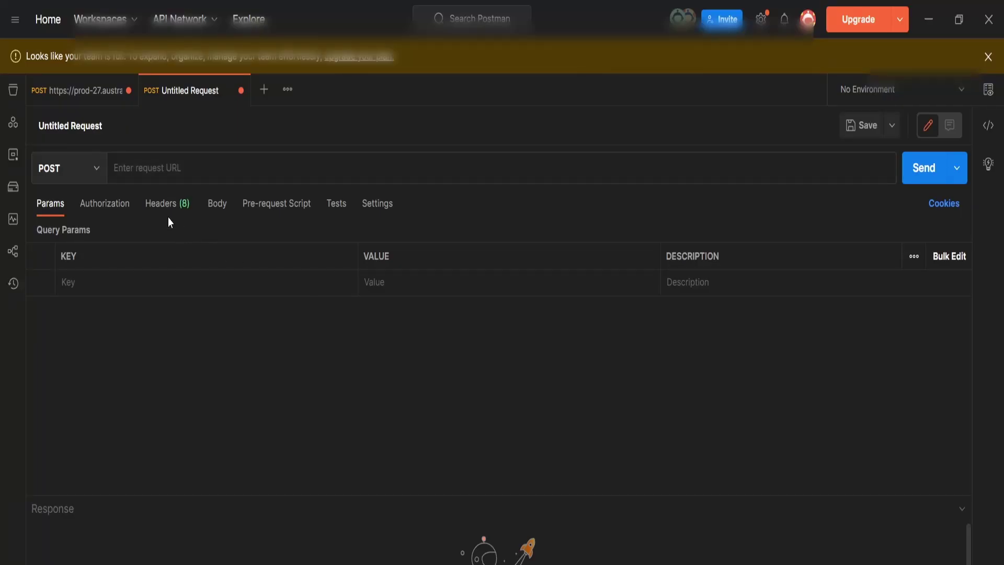
pyautogui.hotkey('ctrl', 'v')
# Set the Postman request's body to raw JSON and place the cursor in the empty body editor.
pyautogui.click(227, 214)
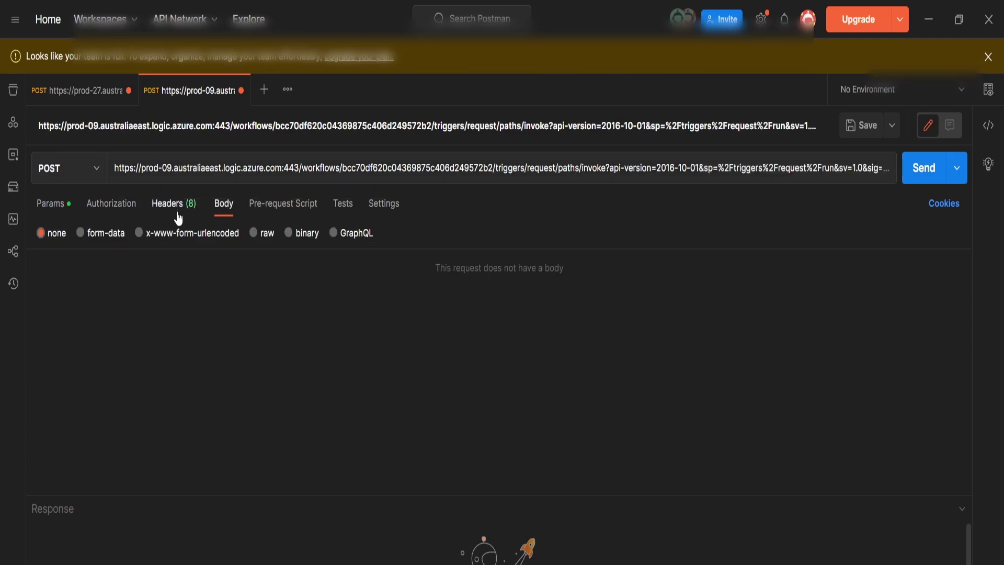
pyautogui.click(265, 236)
pyautogui.click(395, 233)
pyautogui.click(404, 315)
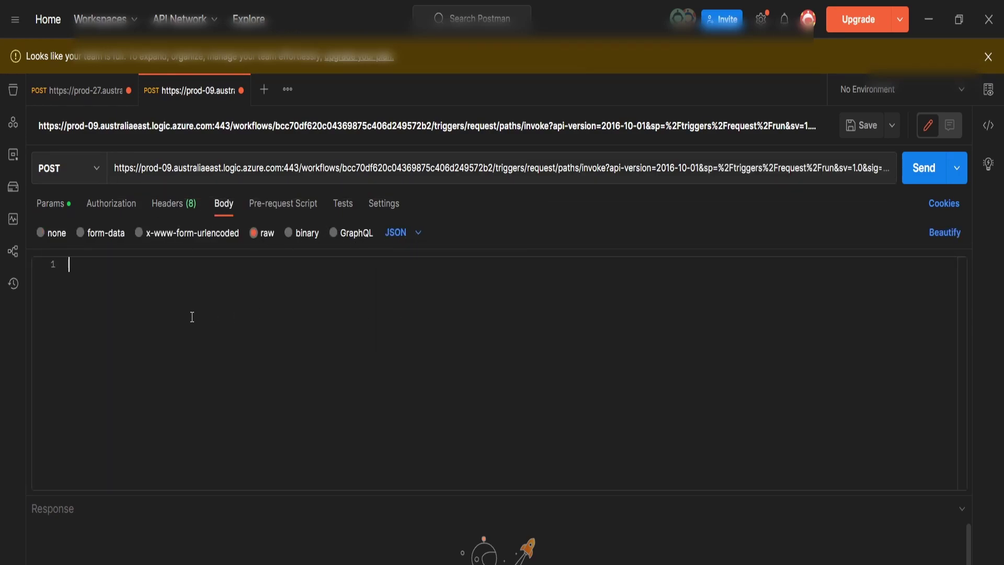
# Paste the JSON request body with fileName Convert4.docx and a fileContent object holding the Word content type and Base64 content.
pyautogui.hotkey('ctrl', 'v')
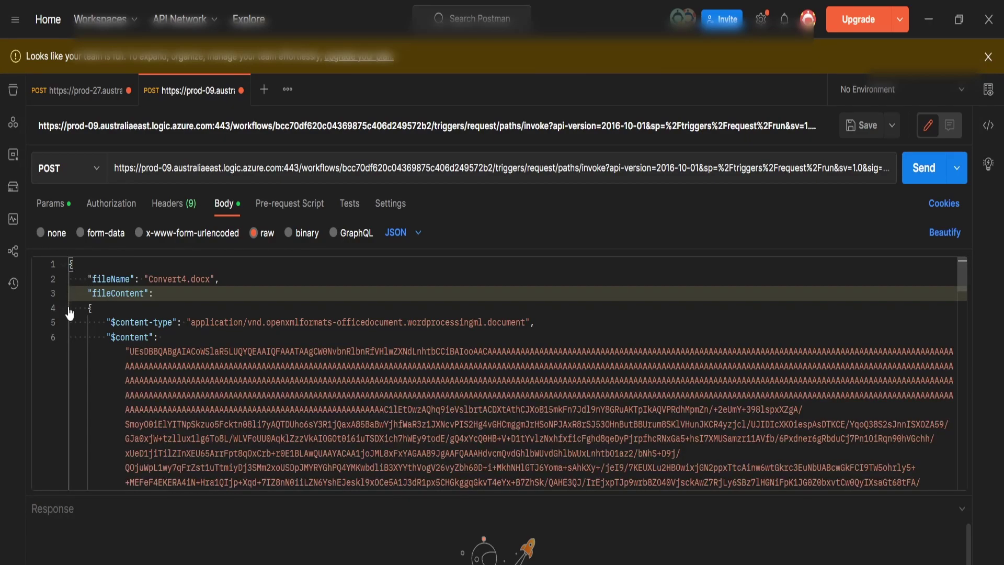
pyautogui.doubleClick(110, 278)
pyautogui.doubleClick(117, 293)
pyautogui.moveTo(122, 323); pyautogui.dragTo(479, 325)
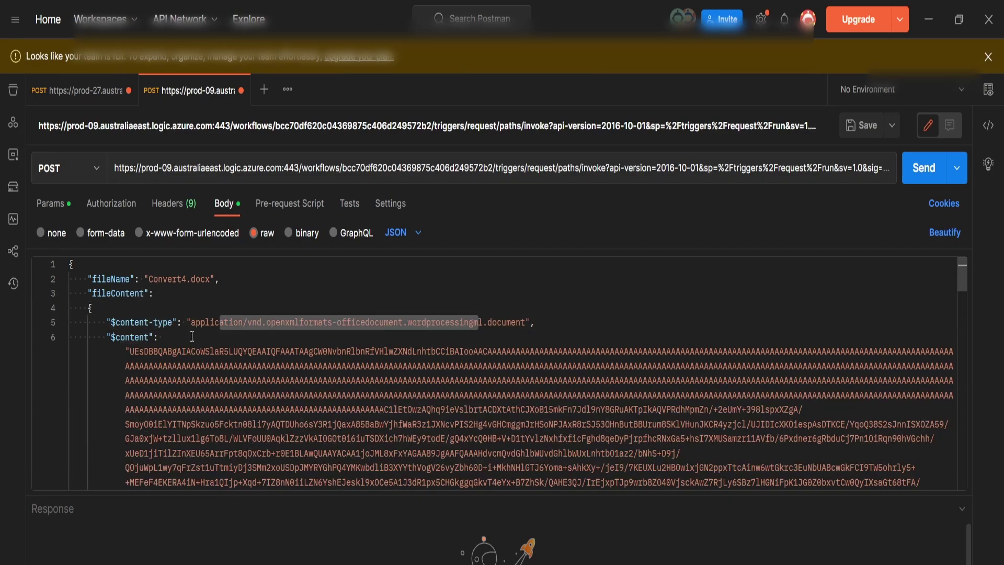
pyautogui.click(144, 338)
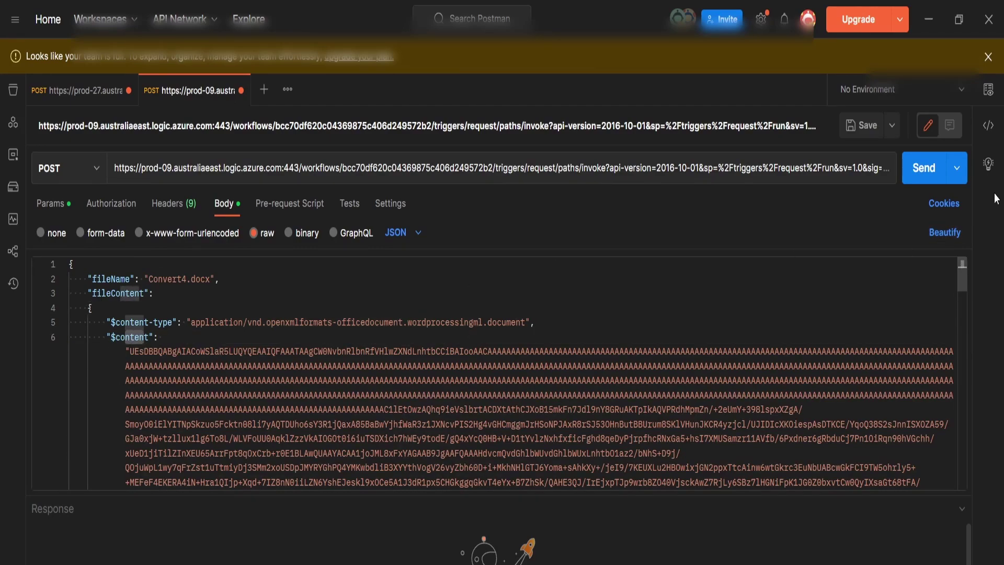
# Send the POST request, enlarge the response area, and inspect the response's headers and body.
pyautogui.click(924, 168)
pyautogui.moveTo(484, 492); pyautogui.dragTo(486, 355)
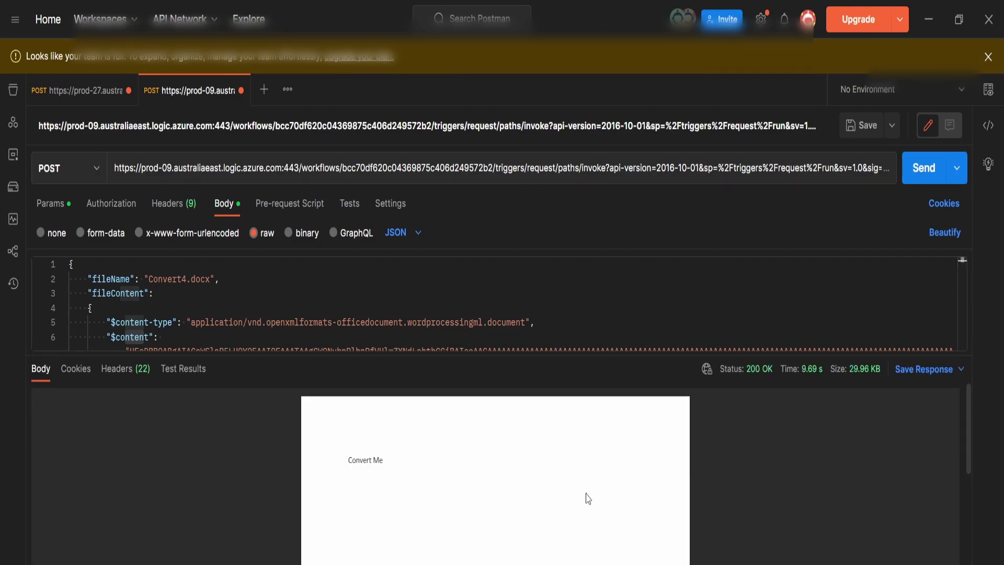
pyautogui.click(116, 369)
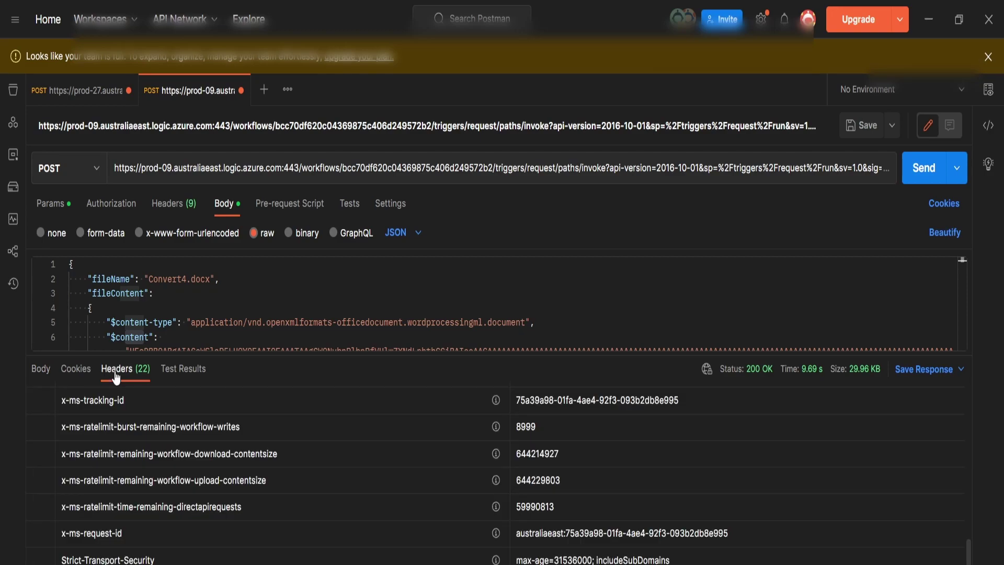
pyautogui.scroll(10, 593, 506)
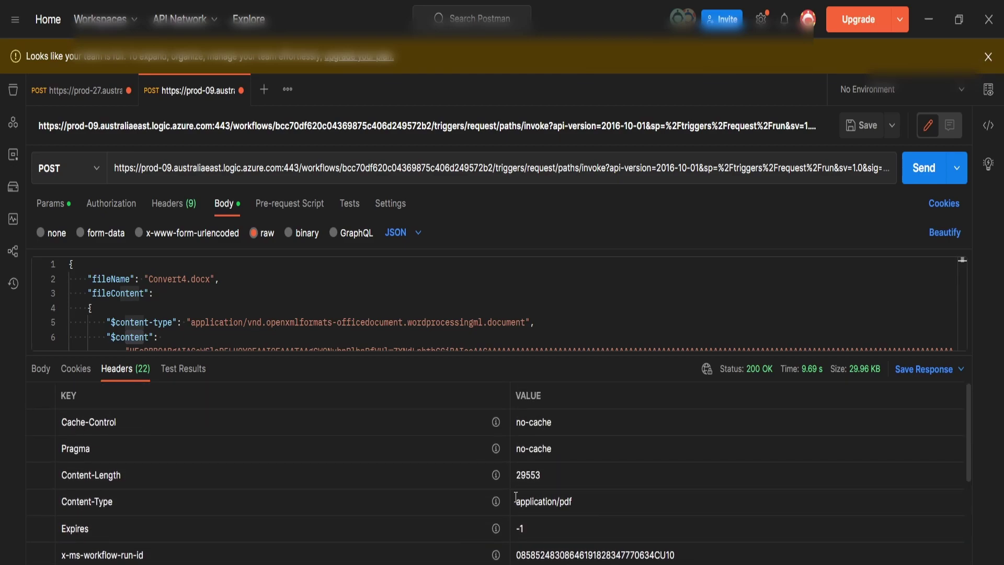
pyautogui.click(41, 369)
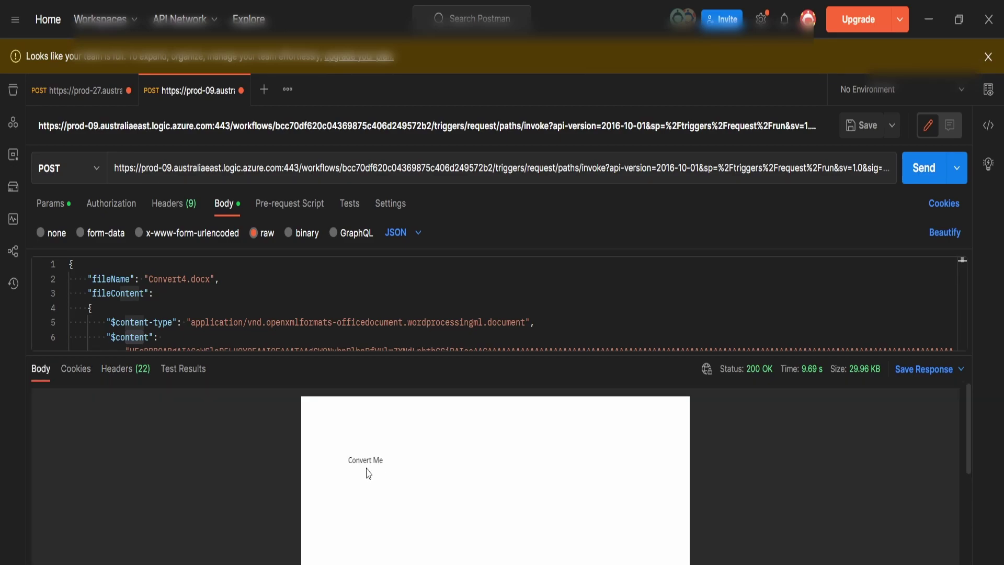
# Switch to the Azure portal, refresh the pdf-convertor-sk runs history and open the most recent run.
pyautogui.hotkey('alt', 'Tab')
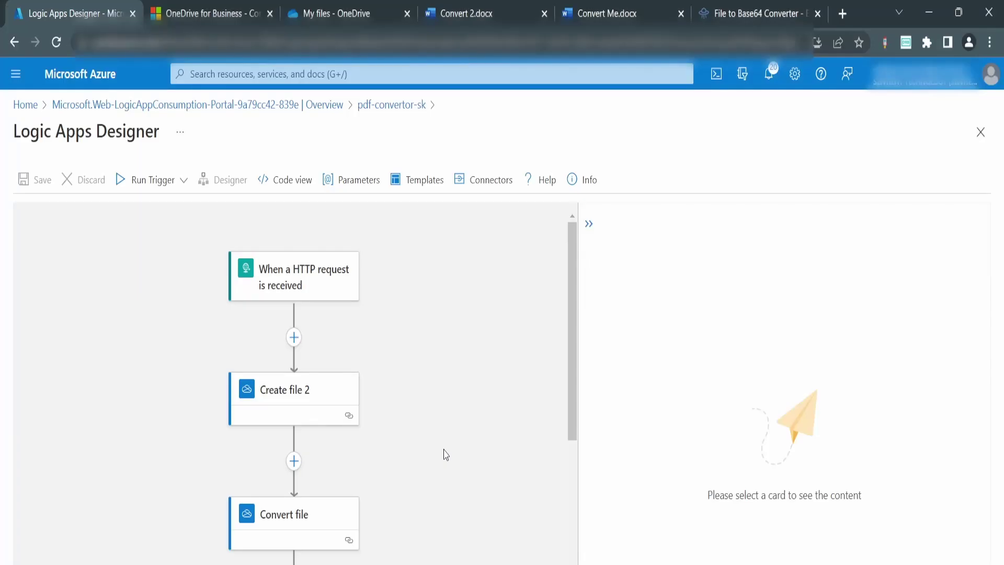
pyautogui.click(392, 105)
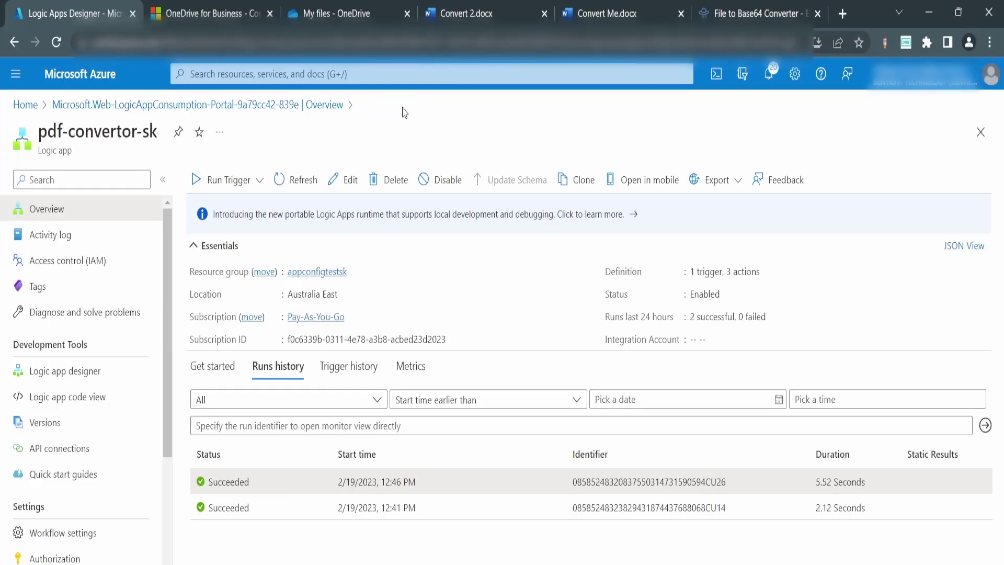
pyautogui.click(285, 180)
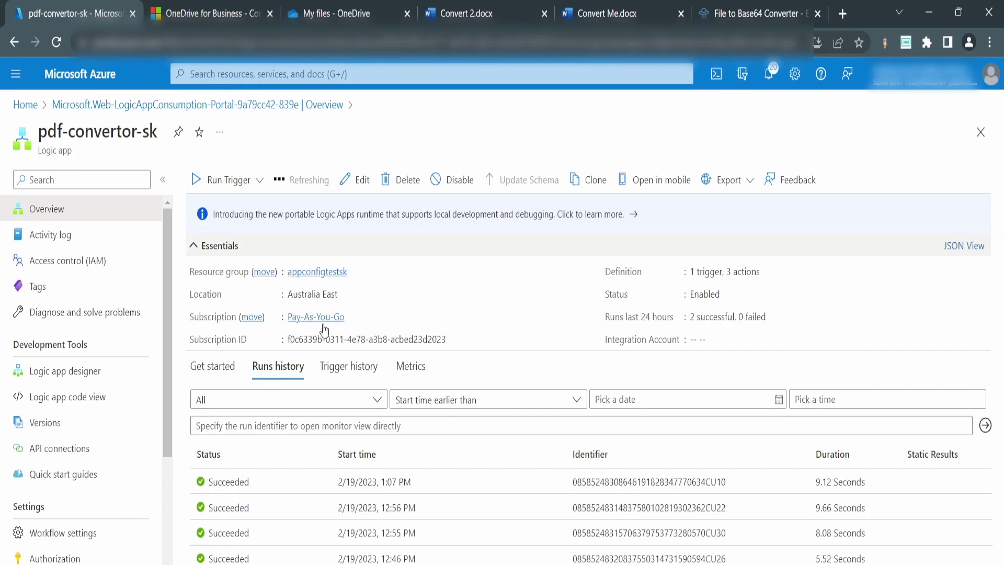
pyautogui.click(233, 487)
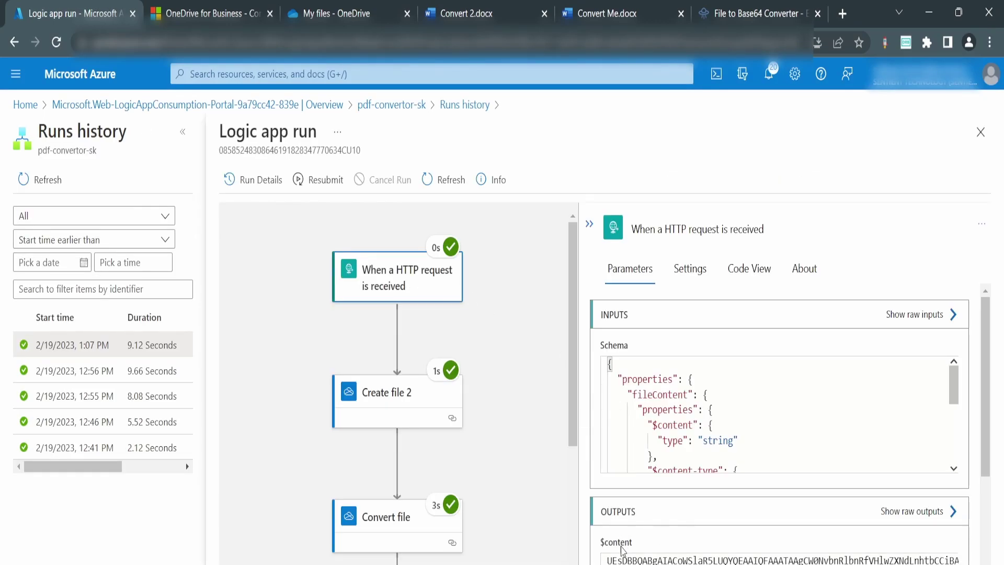
# Examine the HTTP trigger's raw outputs for the received file name and content, and close them.
pyautogui.click(919, 513)
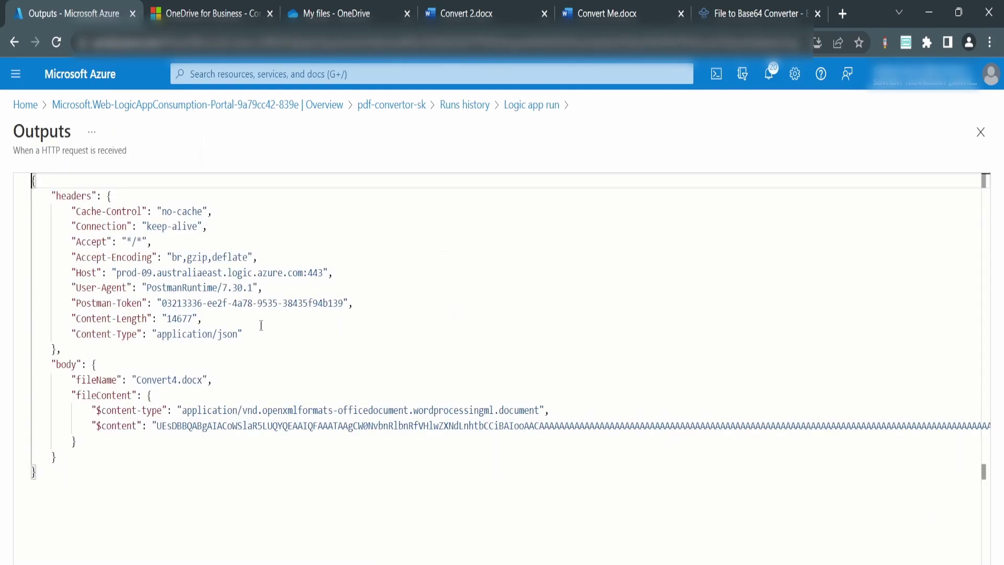
pyautogui.click(97, 396)
pyautogui.press('Escape')
# Examine the Create file 2 action's inputs in the run, checking the file name it received.
pyautogui.scroll(-3, 546, 386)
pyautogui.scroll(2, 554, 381)
pyautogui.click(401, 331)
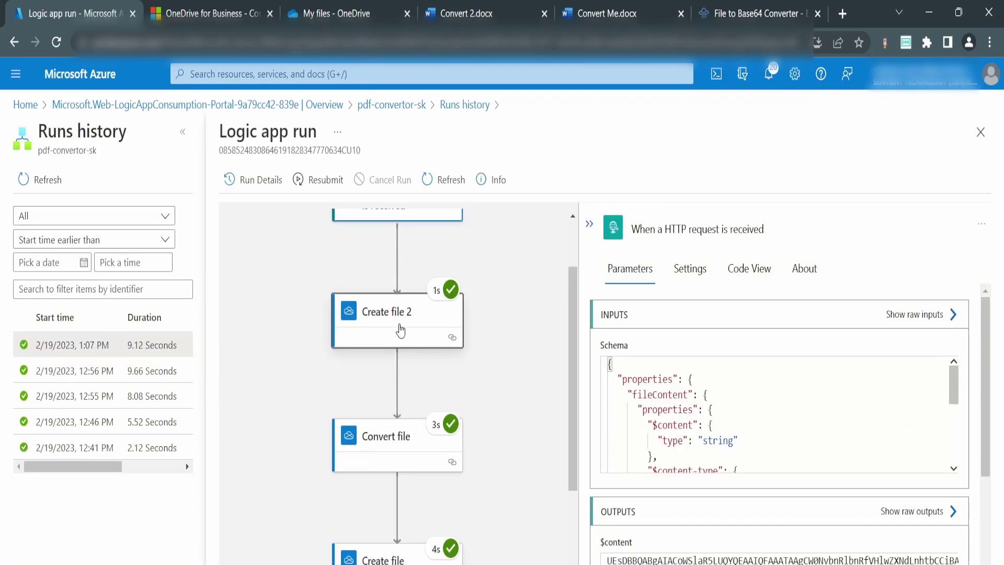
pyautogui.scroll(-1, 528, 412)
pyautogui.scroll(-1, 528, 411)
pyautogui.moveTo(617, 412); pyautogui.dragTo(667, 413)
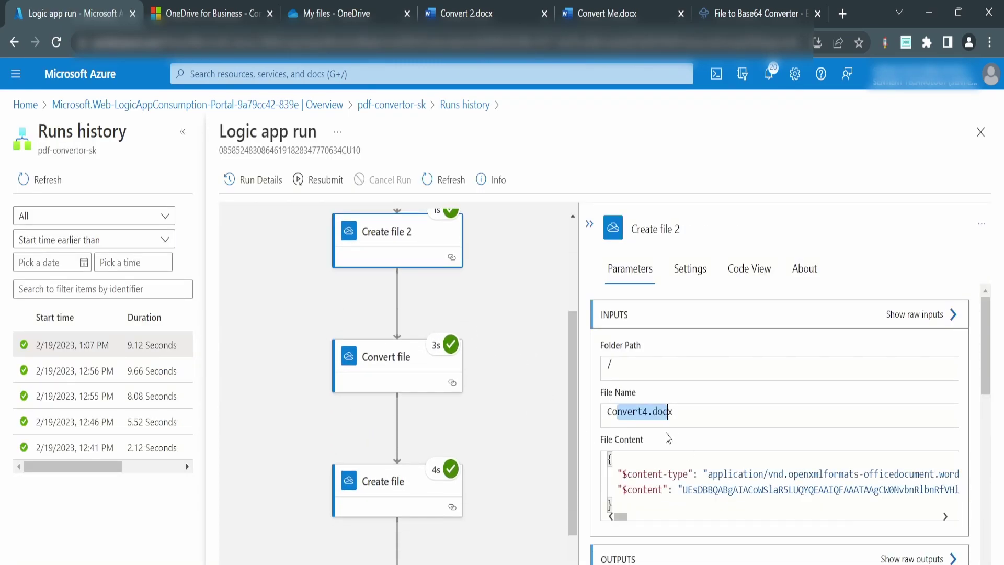
# Check OneDrive's My files for the Convert4 Word and PDF files, and return to the logic app run.
pyautogui.click(337, 13)
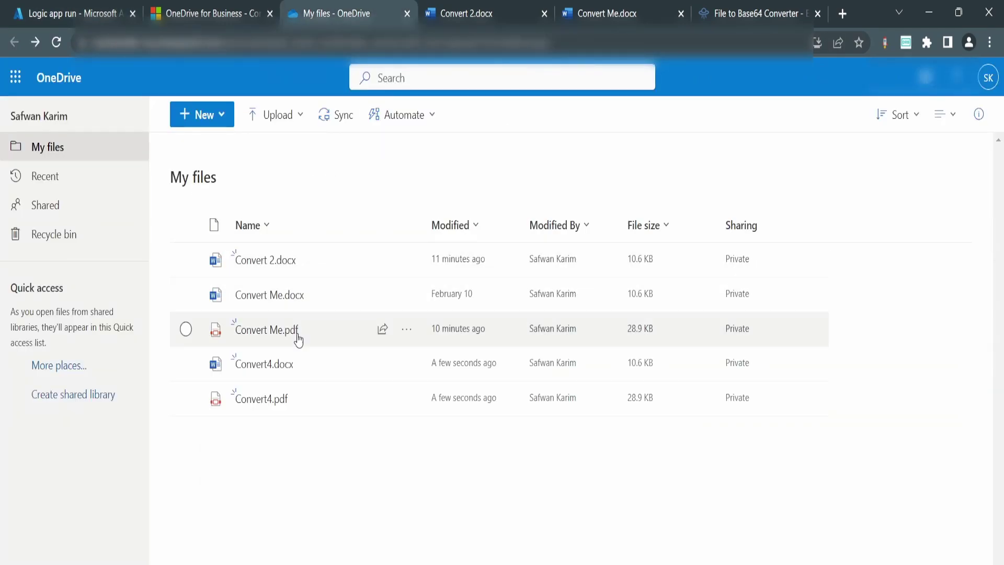
pyautogui.moveTo(259, 373)
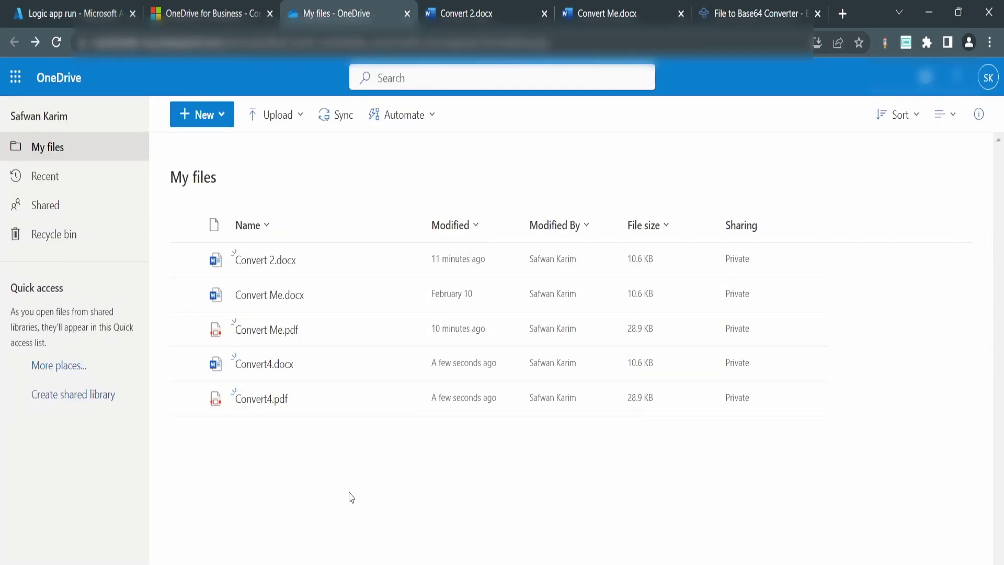
pyautogui.click(120, 16)
# Examine the Convert file action's target type and its file content output in the run.
pyautogui.scroll(3, 415, 277)
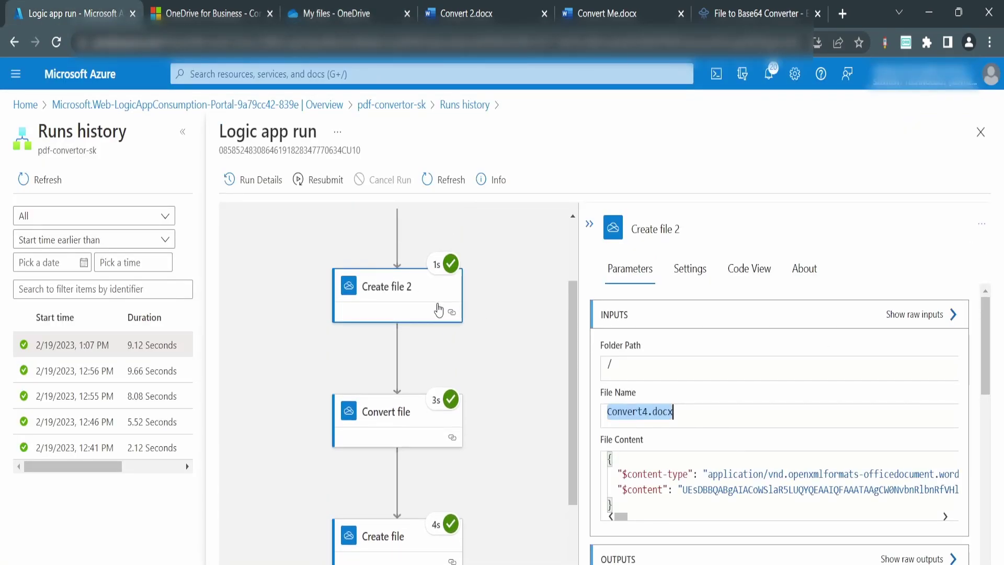
pyautogui.click(386, 433)
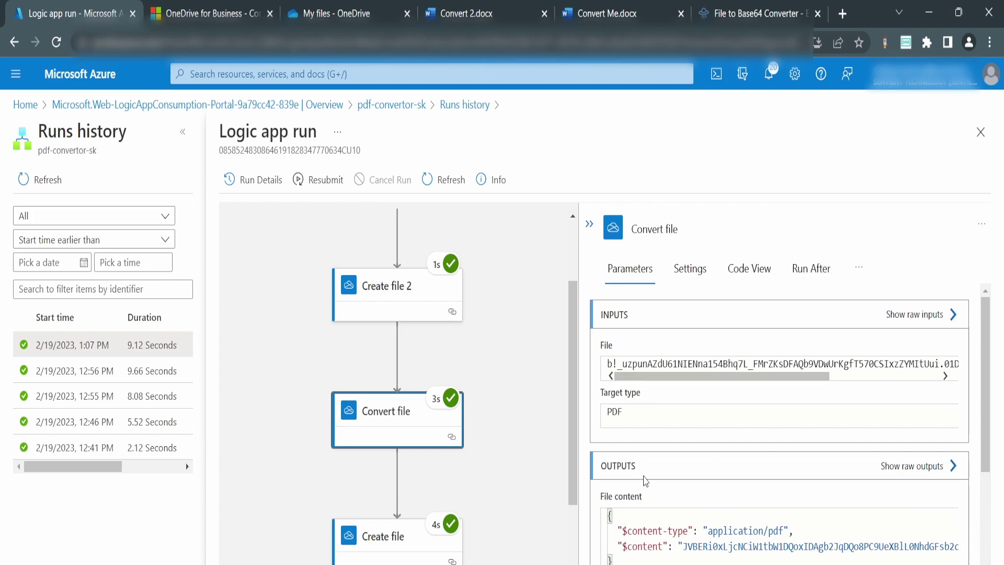
pyautogui.scroll(-3, 643, 479)
pyautogui.moveTo(819, 385); pyautogui.dragTo(682, 390)
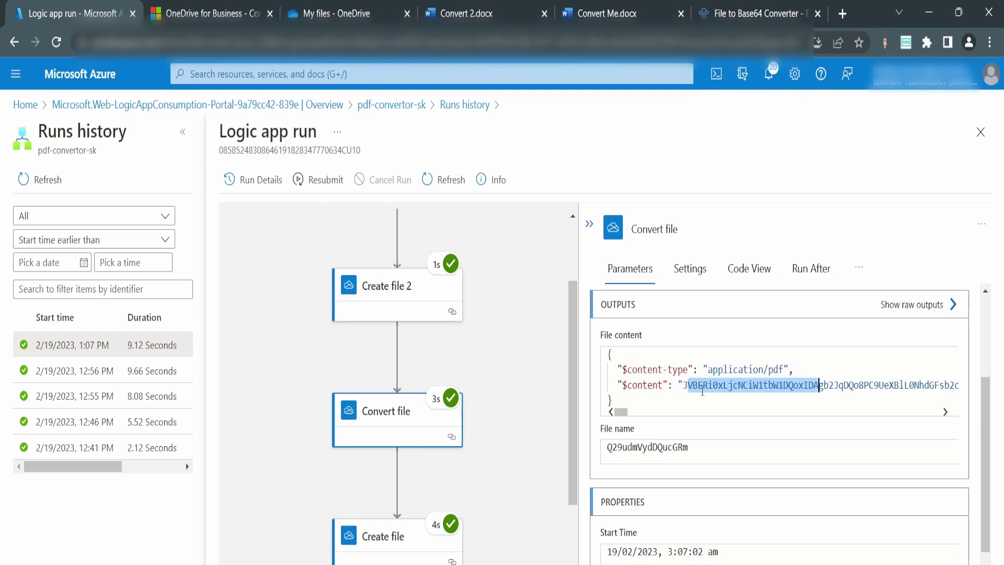
# Review the run details of the second Create file action and the Response action's status code and body.
pyautogui.scroll(-3, 397, 366)
pyautogui.click(376, 399)
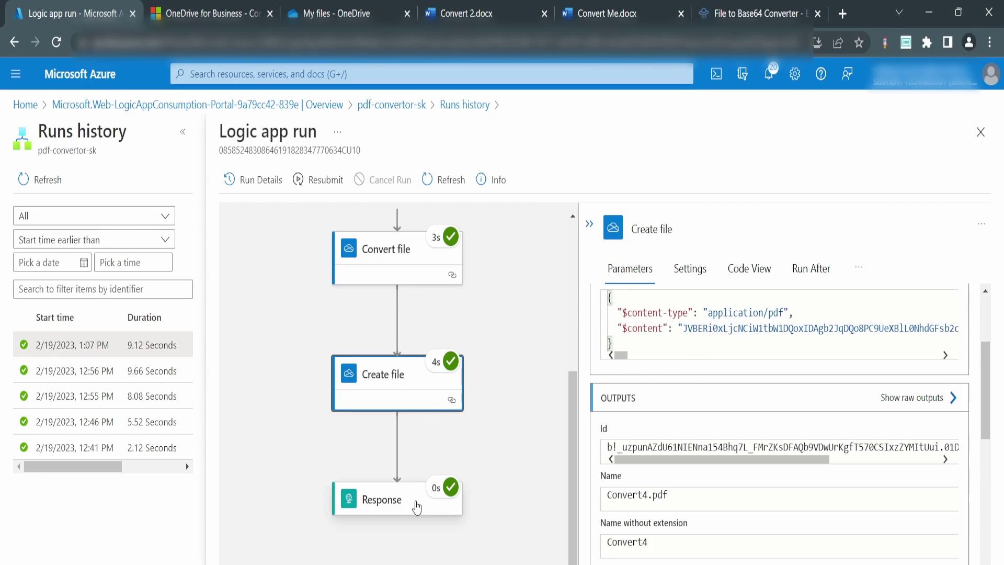
pyautogui.click(400, 505)
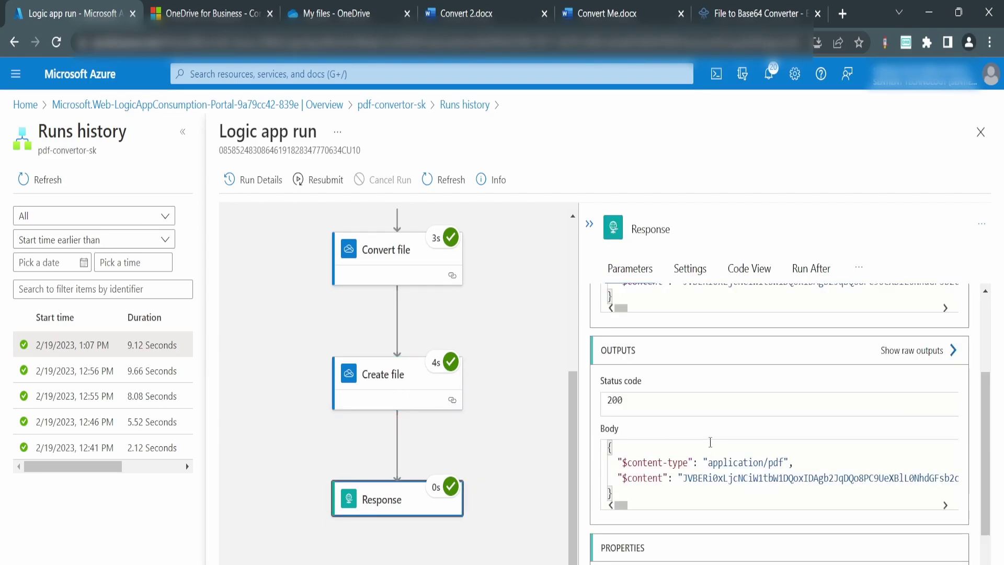
pyautogui.scroll(2, 638, 418)
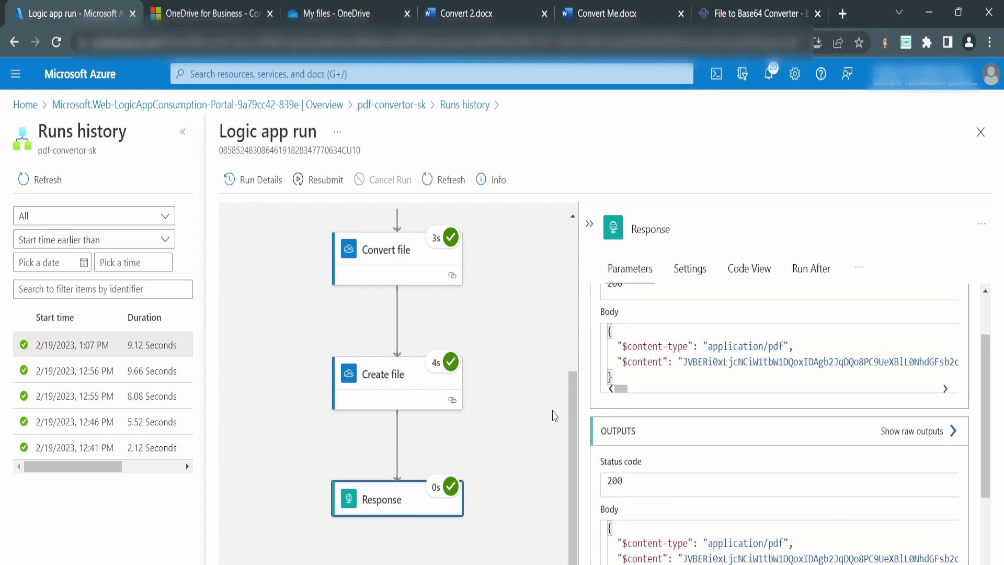
pyautogui.scroll(2, 539, 398)
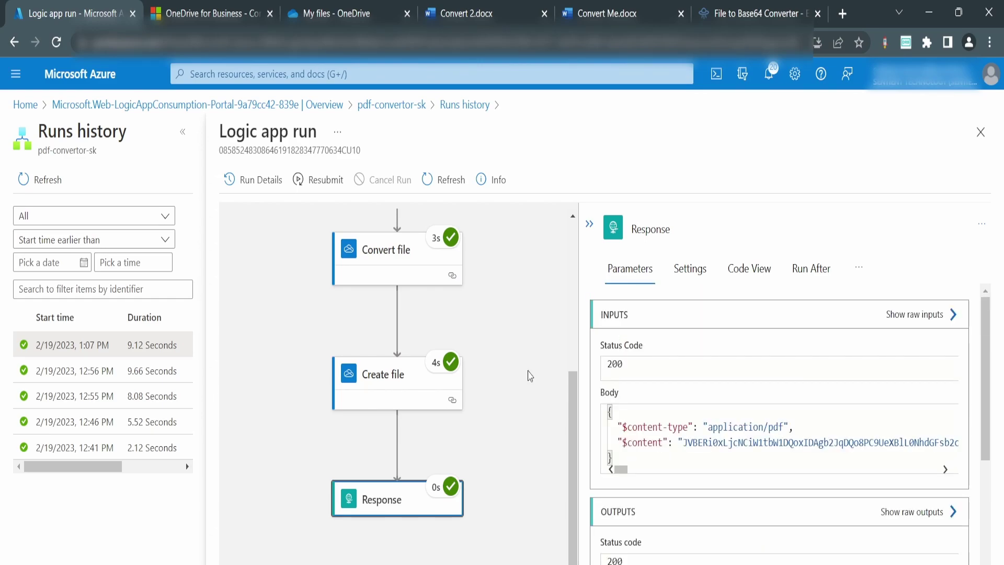